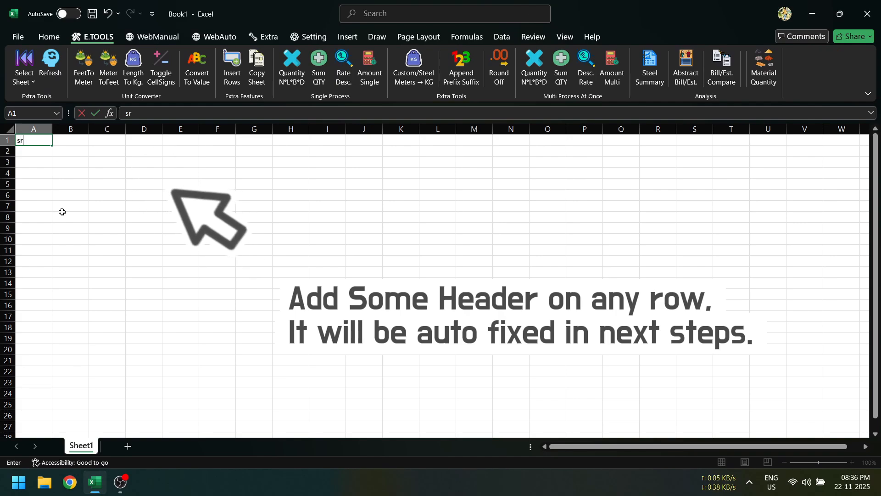
Enter the headers sr number, item number and description in cells A1 to C1
{"action": "type", "text": "umber"}
{"action": "key", "text": "Tab"}
{"action": "type", "text": "item number"}
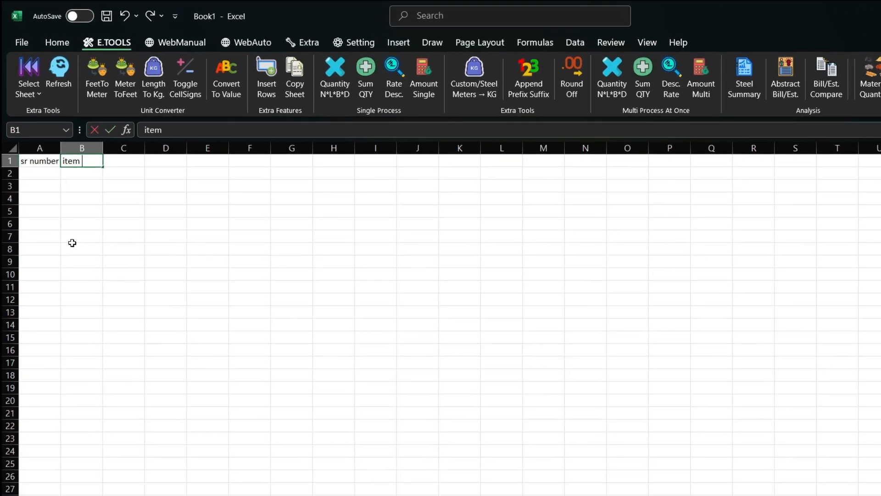
{"action": "key", "text": "Tab"}
{"action": "type", "text": "description"}
{"action": "key", "text": "Tab"}
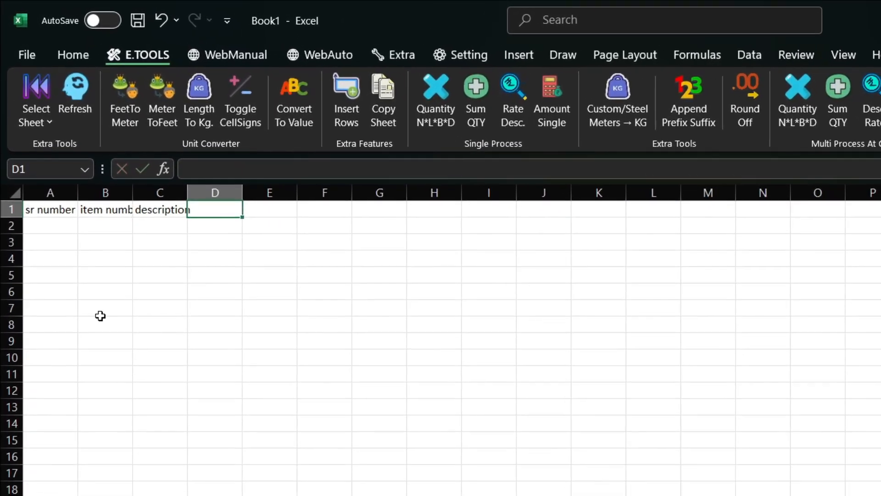
Enter the headers nos, length, breadth and height in cells D1 to G1
{"action": "type", "text": "nos"}
{"action": "key", "text": "Tab"}
{"action": "type", "text": "length"}
{"action": "key", "text": "Tab"}
{"action": "type", "text": "breadth\theight"}
{"action": "key", "text": "Tab"}
Enter the headers quantity, unit, rate type, rate and amount in cells H1 to L1
{"action": "type", "text": "quantity"}
{"action": "key", "text": "Tab"}
{"action": "type", "text": "unit"}
{"action": "key", "text": "Tab"}
{"action": "type", "text": "rate type"}
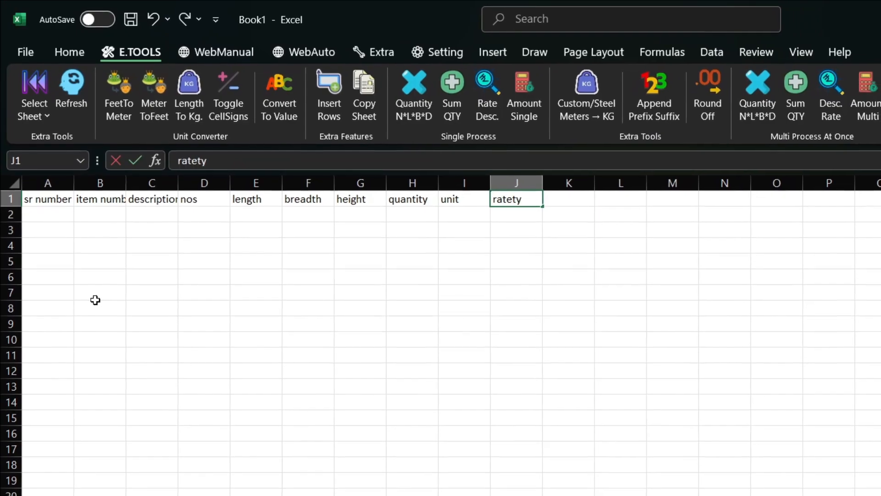
{"action": "key", "text": "Tab"}
{"action": "type", "text": "rate\tamoun"}
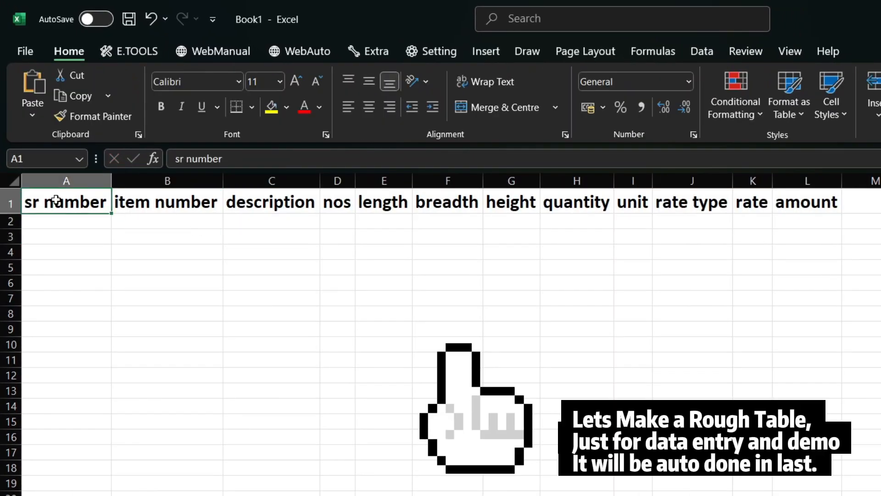
Apply all borders to the range A1:L10 to form a rough table
{"action": "left_click_drag", "start_coordinate": [65, 205], "coordinate": [811, 345]}
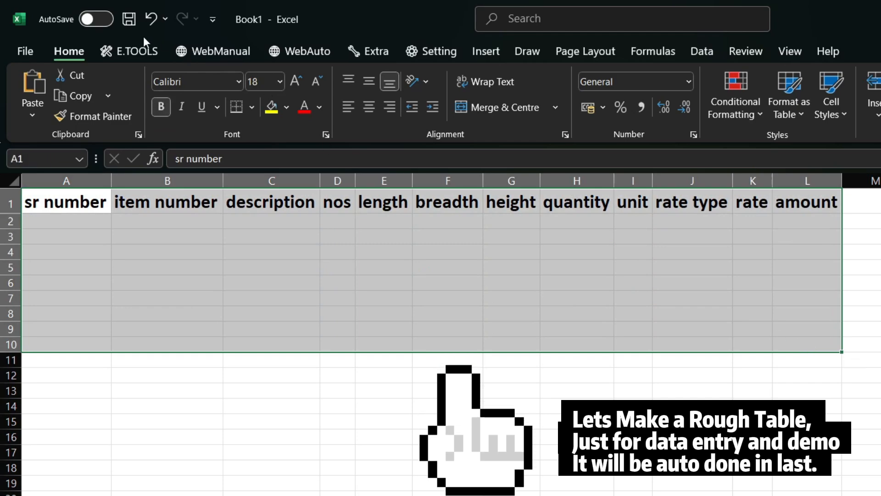
{"action": "left_click", "coordinate": [251, 106]}
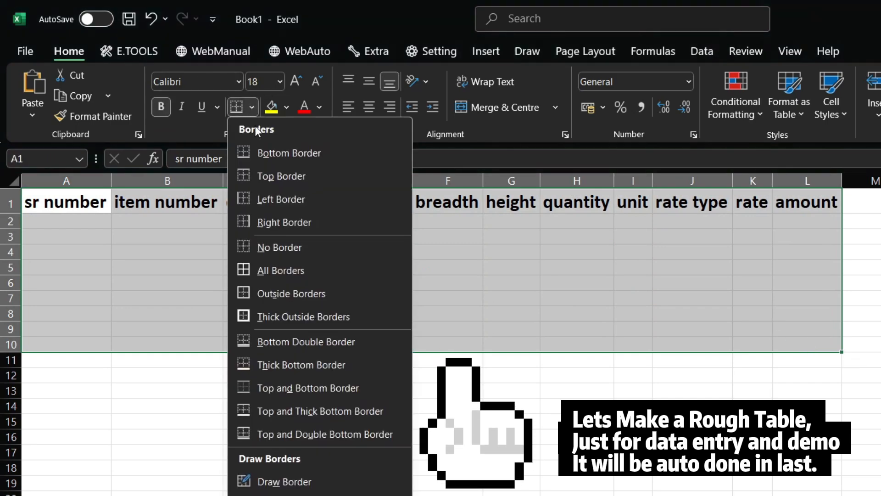
{"action": "left_click", "coordinate": [261, 271]}
{"action": "left_click", "coordinate": [357, 282]}
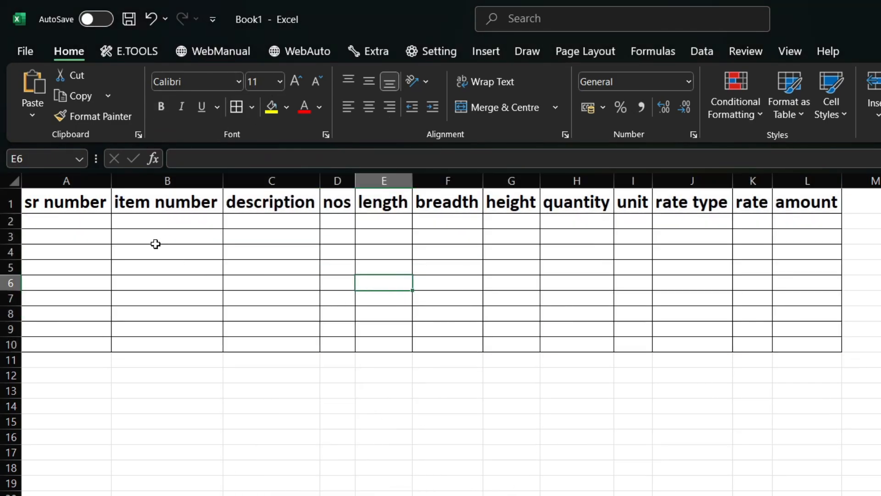
Review the sequence of column headers in row 1, from sr number through amount
{"action": "left_click", "coordinate": [73, 204]}
{"action": "left_click", "coordinate": [159, 205]}
{"action": "left_click", "coordinate": [262, 206]}
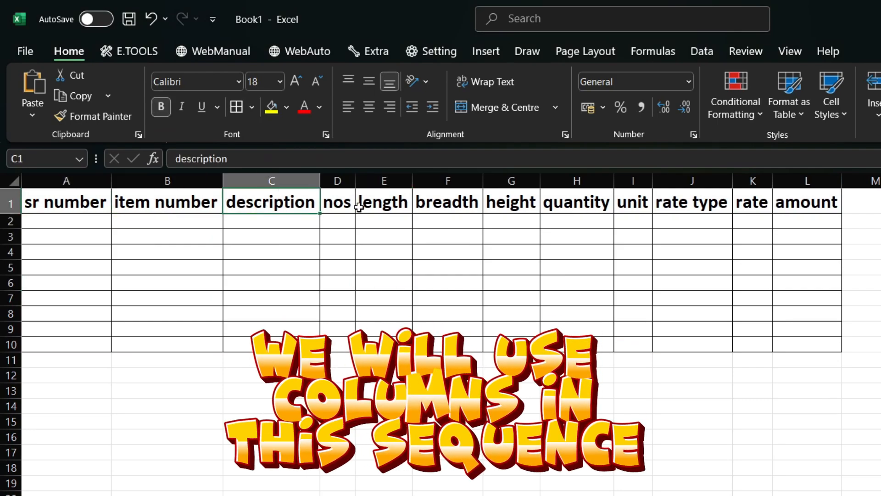
{"action": "left_click", "coordinate": [360, 206]}
{"action": "left_click", "coordinate": [448, 205]}
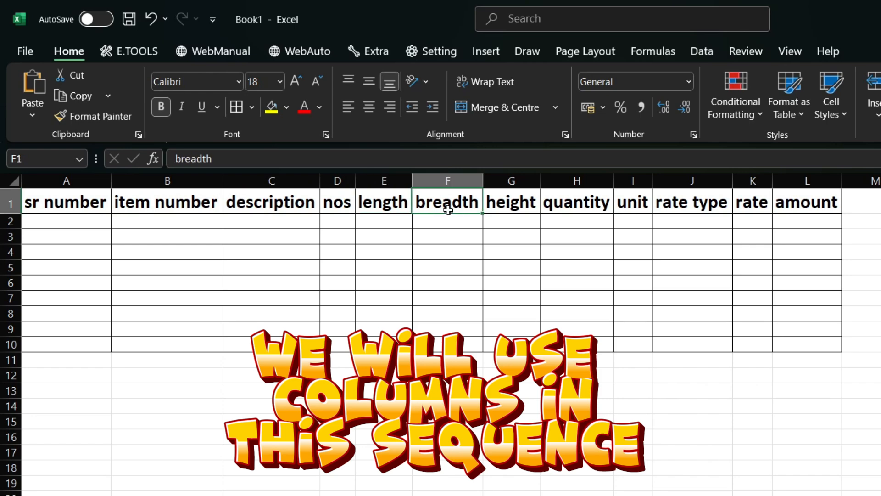
{"action": "left_click", "coordinate": [512, 204]}
{"action": "left_click", "coordinate": [578, 202]}
{"action": "left_click", "coordinate": [634, 202]}
{"action": "left_click", "coordinate": [692, 202]}
{"action": "left_click", "coordinate": [752, 202]}
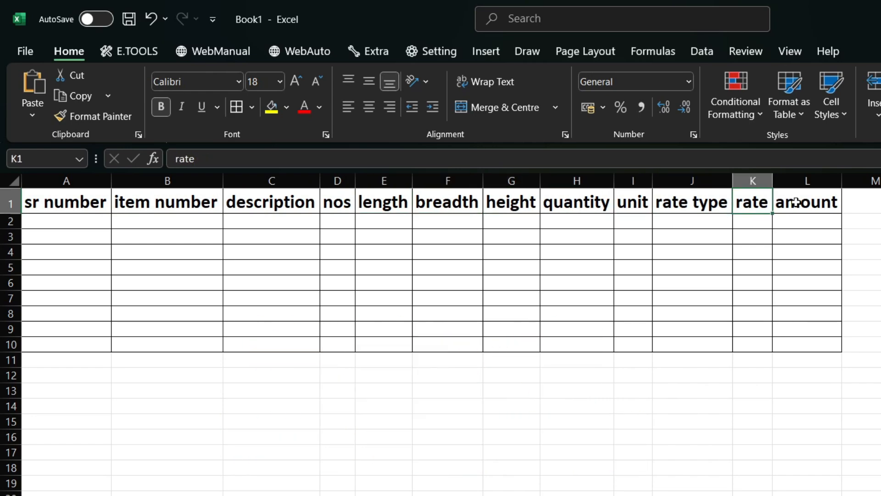
{"action": "left_click", "coordinate": [806, 202]}
{"action": "left_click", "coordinate": [432, 314]}
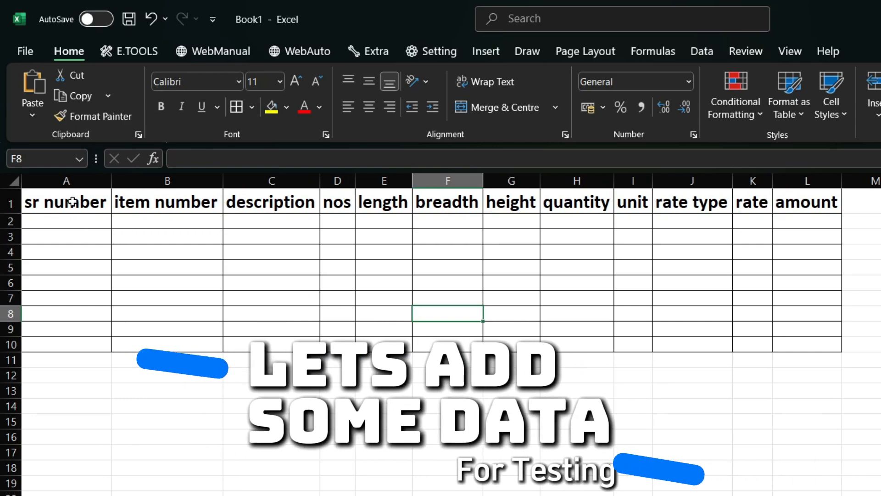
Fill the item row 2 with sr number 1, item number 4.12.1 and description "anything"
{"action": "left_click", "coordinate": [59, 221]}
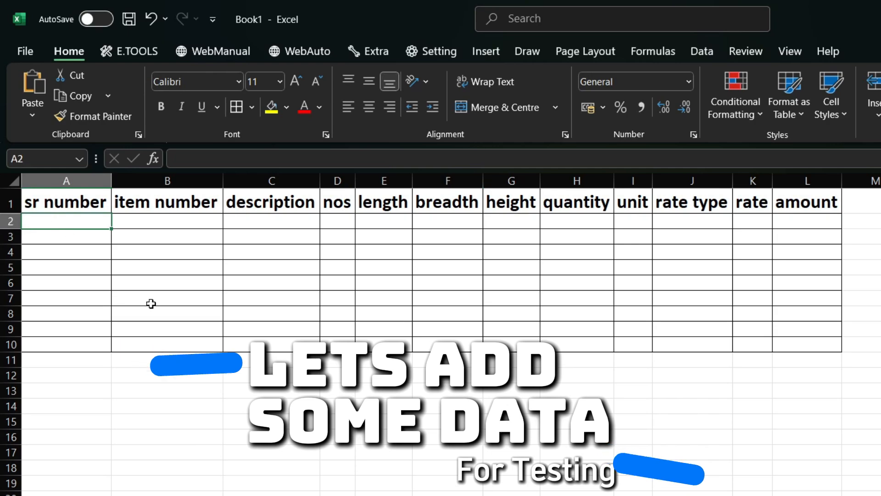
{"action": "type", "text": "1"}
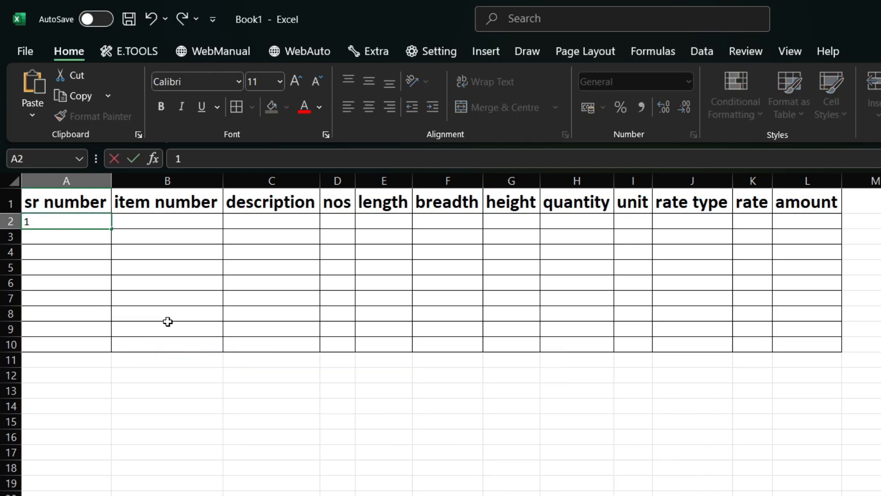
{"action": "key", "text": "Tab"}
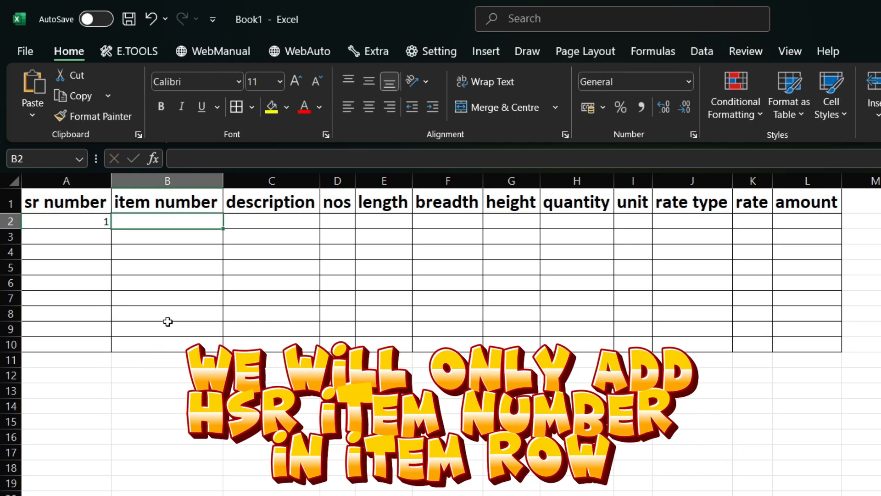
{"action": "type", "text": "4."}
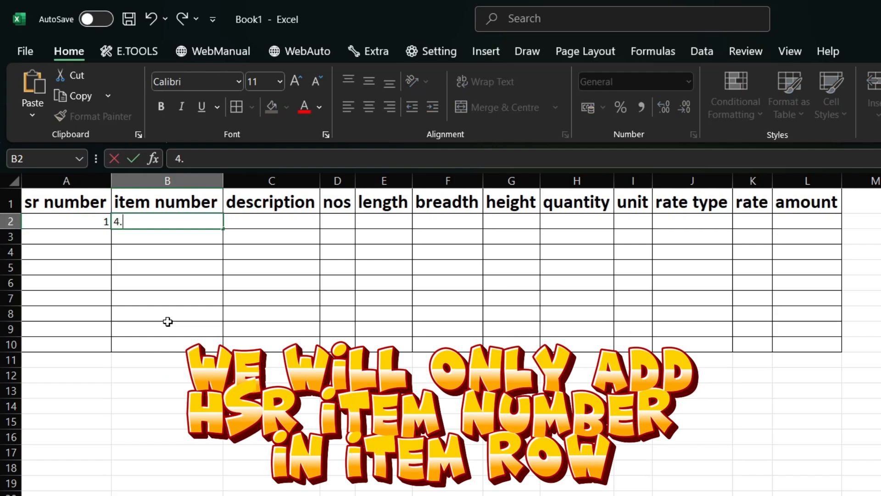
{"action": "type", "text": "12.1"}
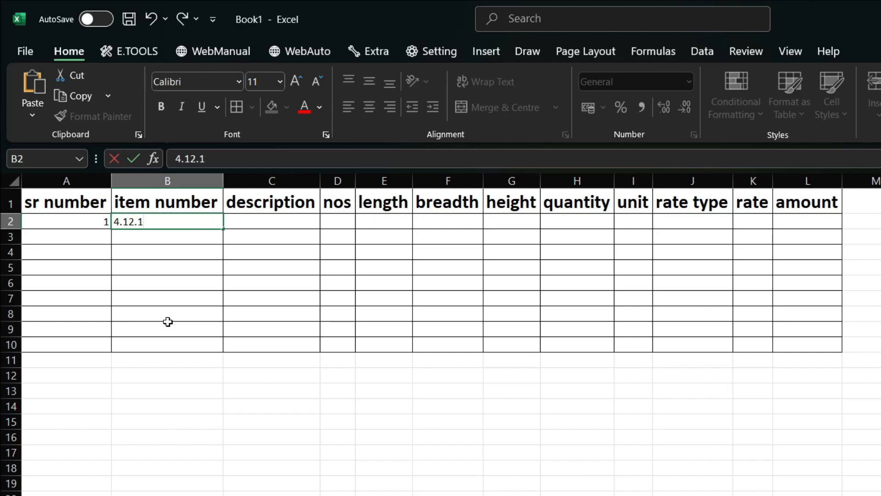
{"action": "key", "text": "Tab"}
{"action": "type", "text": "anything"}
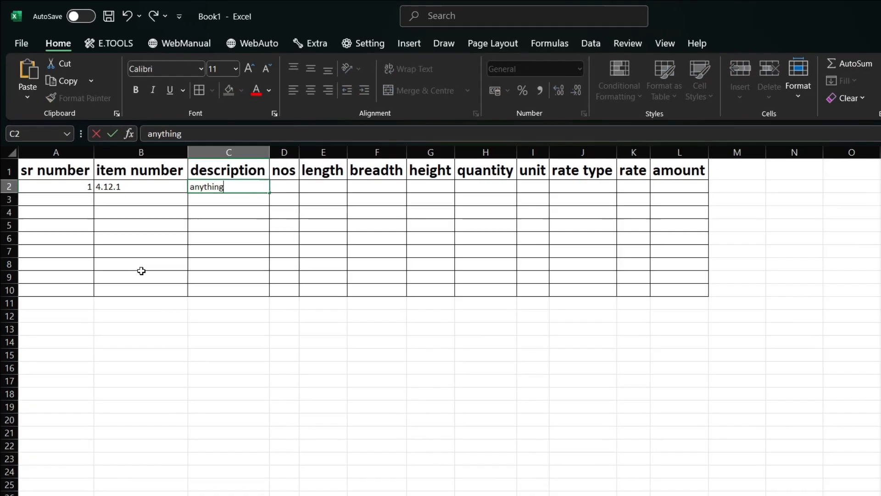
Add the note "Its item row, we will add data from next line" in cell N2
{"action": "type", "text": "Its "}
{"action": "type", "text": "item row, we will add data from next li"}
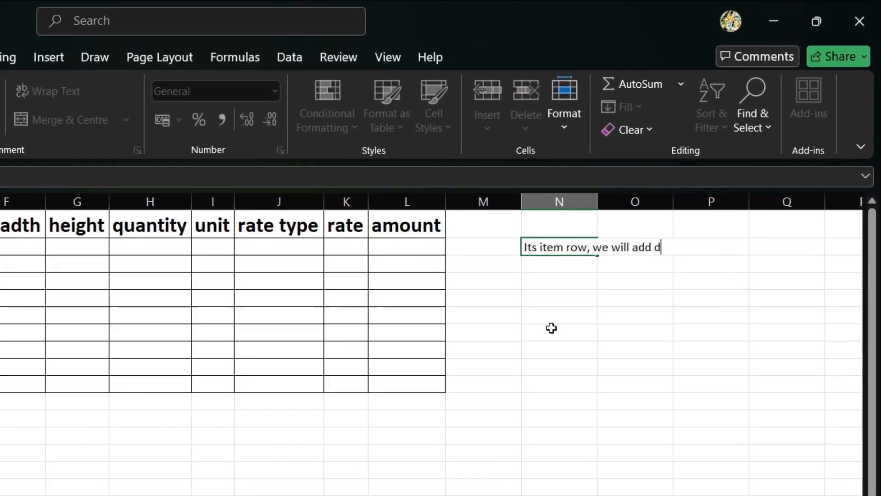
{"action": "type", "text": "ne"}
{"action": "key", "text": "Return"}
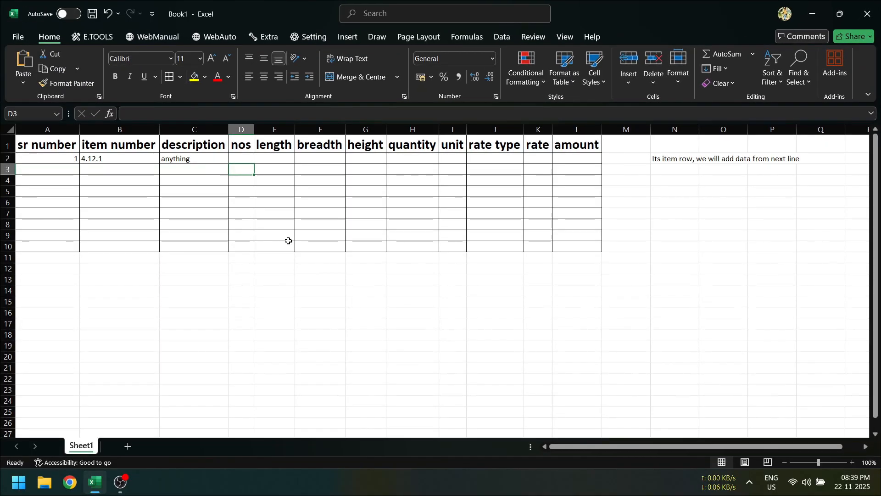
Enter nos 1, length 2, breadth 3 and height 4 in row 3 and calculate its quantity with the single-process Quantity N*L*B*D tool
{"action": "type", "text": "1"}
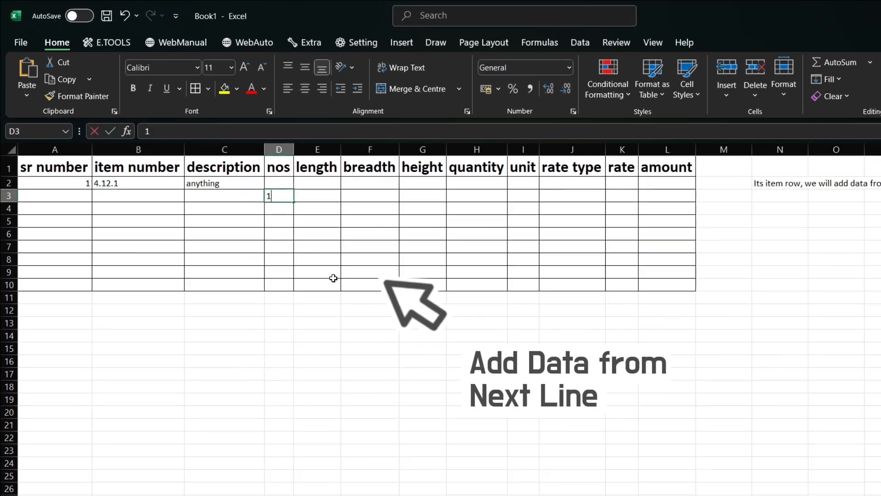
{"action": "key", "text": "Tab"}
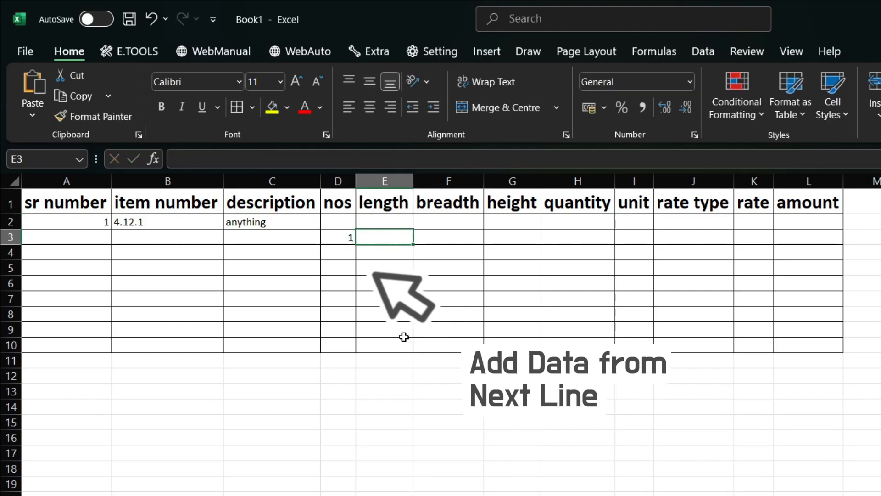
{"action": "type", "text": "2"}
{"action": "key", "text": "Tab"}
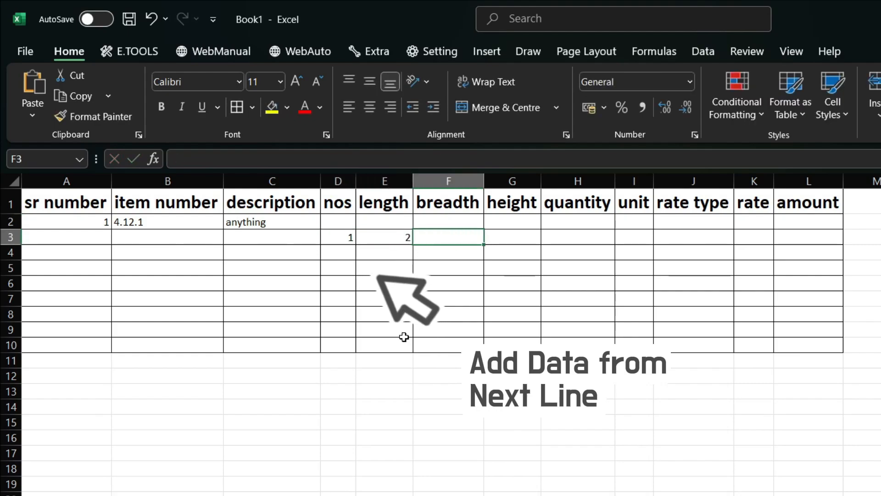
{"action": "type", "text": "3"}
{"action": "key", "text": "Tab"}
{"action": "type", "text": "4"}
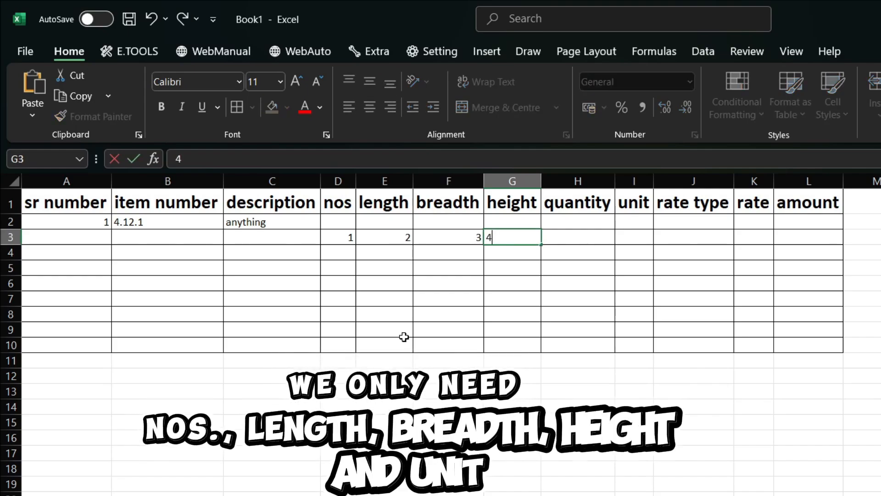
{"action": "key", "text": "Tab"}
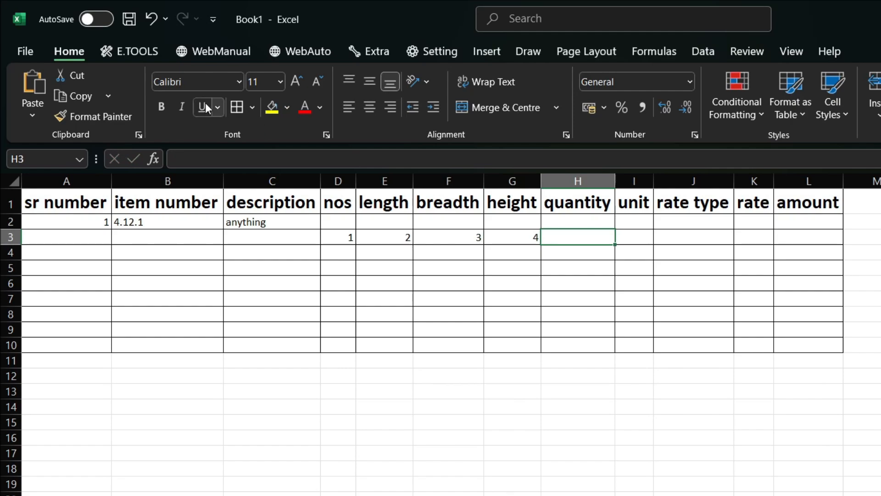
{"action": "left_click", "coordinate": [114, 51]}
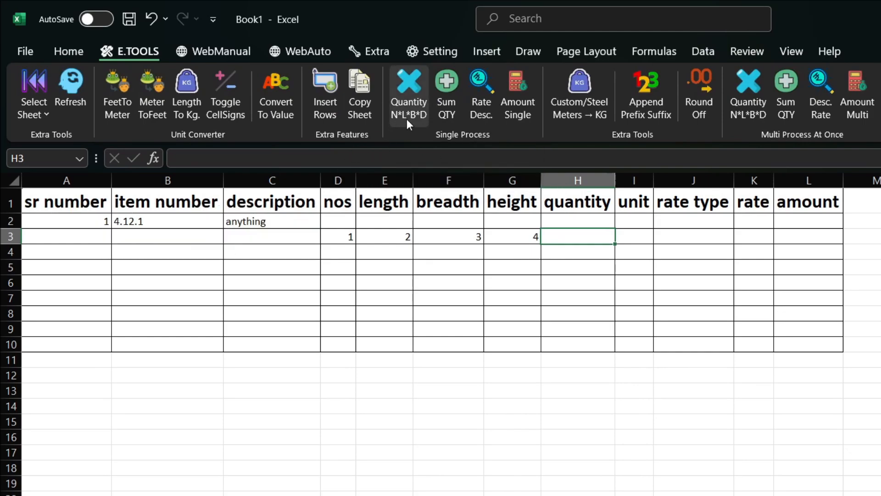
{"action": "left_click", "coordinate": [411, 93]}
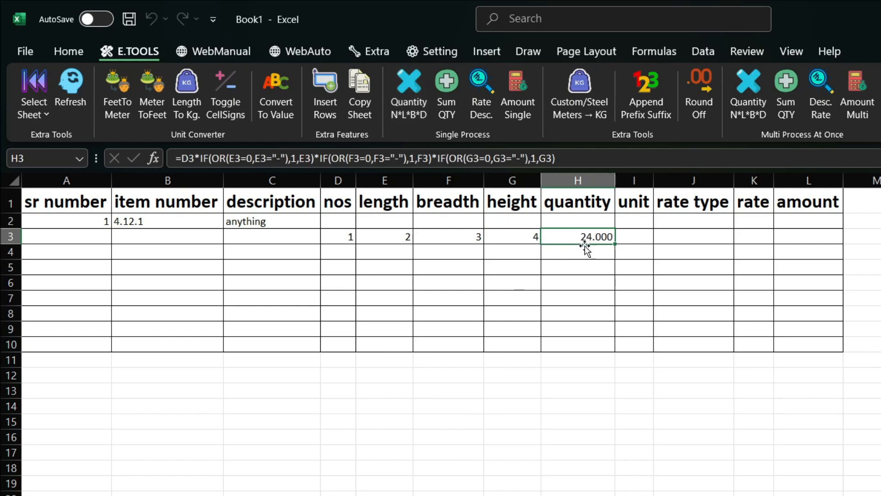
Enter nos 2, length 3, breadth 4 and height 5 in row 4 and calculate its quantity with the single-process Quantity N*L*B*D tool
{"action": "left_click", "coordinate": [351, 255]}
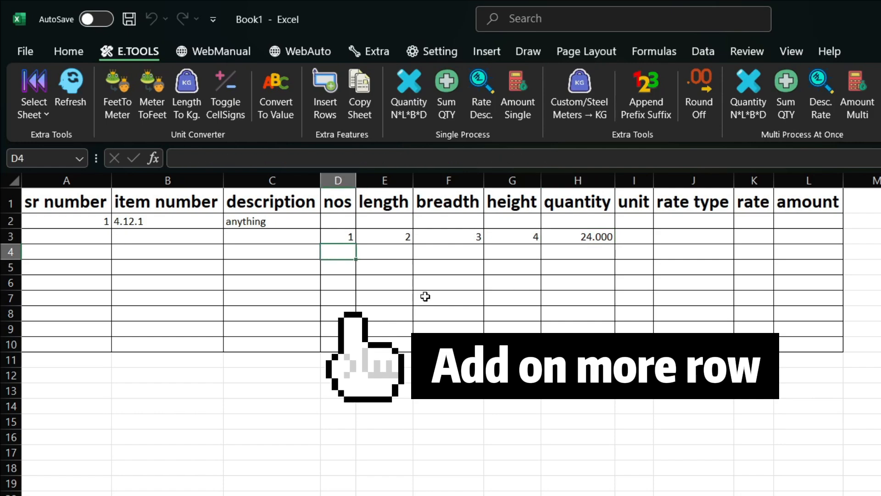
{"action": "type", "text": "2"}
{"action": "key", "text": "Tab"}
{"action": "type", "text": "3"}
{"action": "key", "text": "Tab"}
{"action": "type", "text": "4"}
{"action": "key", "text": "Tab"}
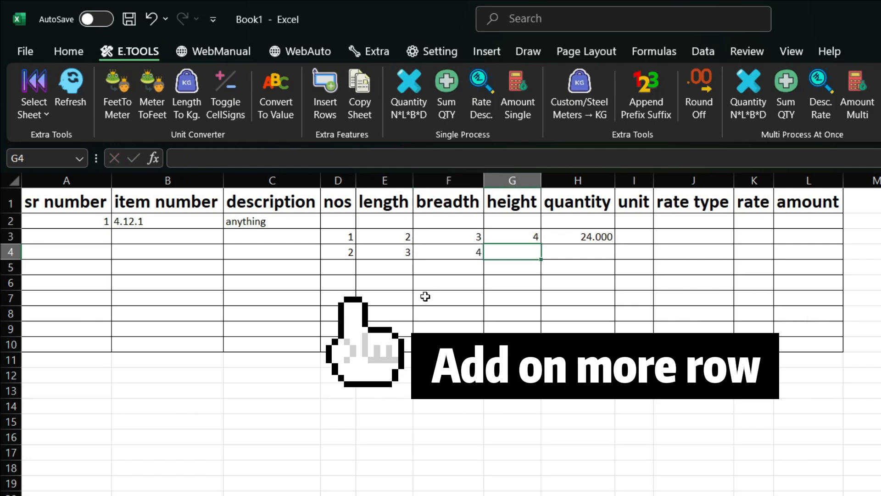
{"action": "type", "text": "5"}
{"action": "key", "text": "Tab"}
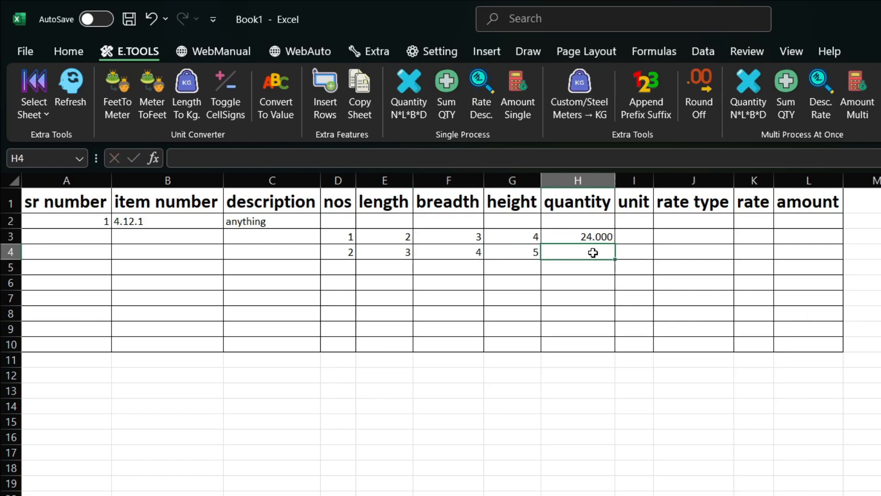
{"action": "left_click", "coordinate": [412, 91]}
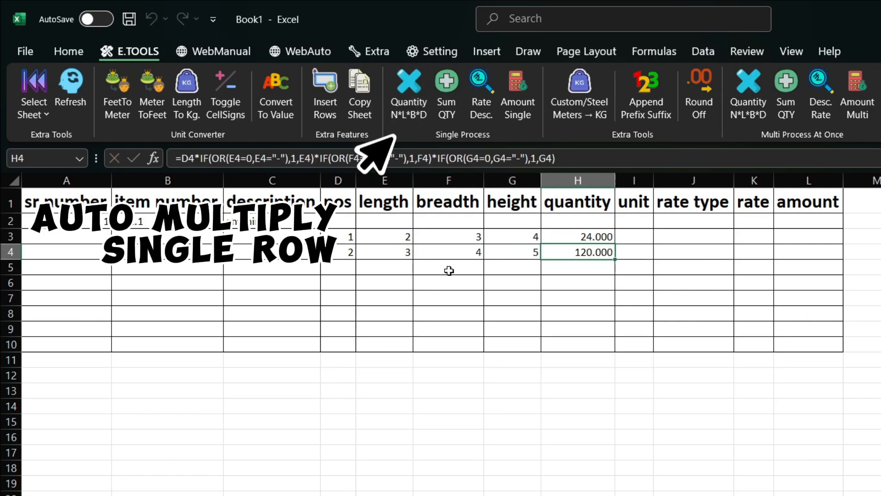
Total the quantities of rows 3 and 4 in cell H5 with the formula =H4+H3
{"action": "left_click", "coordinate": [469, 301]}
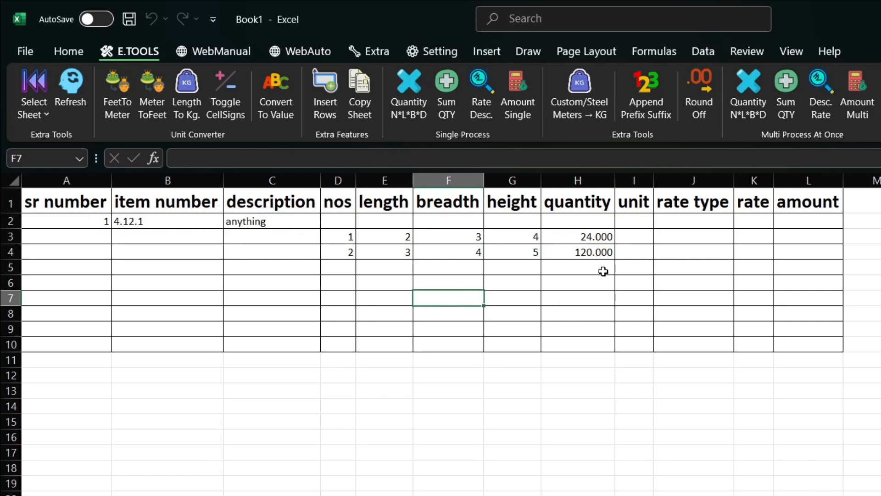
{"action": "left_click", "coordinate": [597, 237]}
{"action": "left_click", "coordinate": [593, 252]}
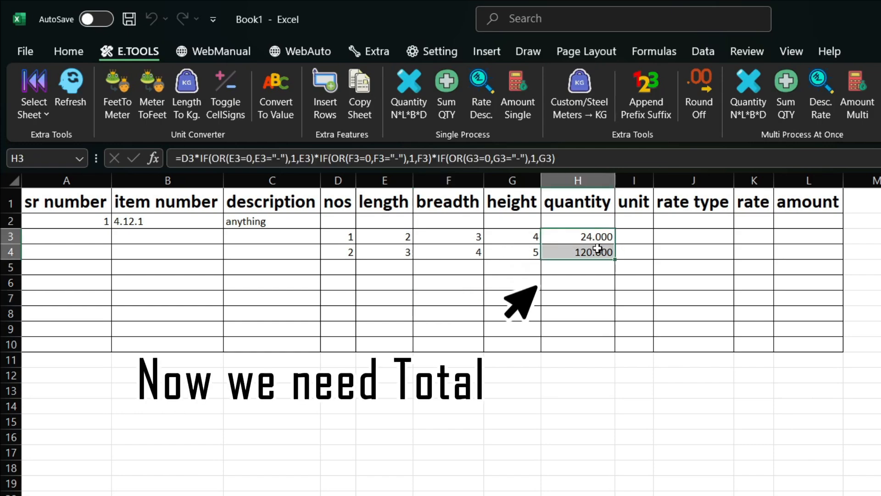
{"action": "left_click", "coordinate": [587, 274]}
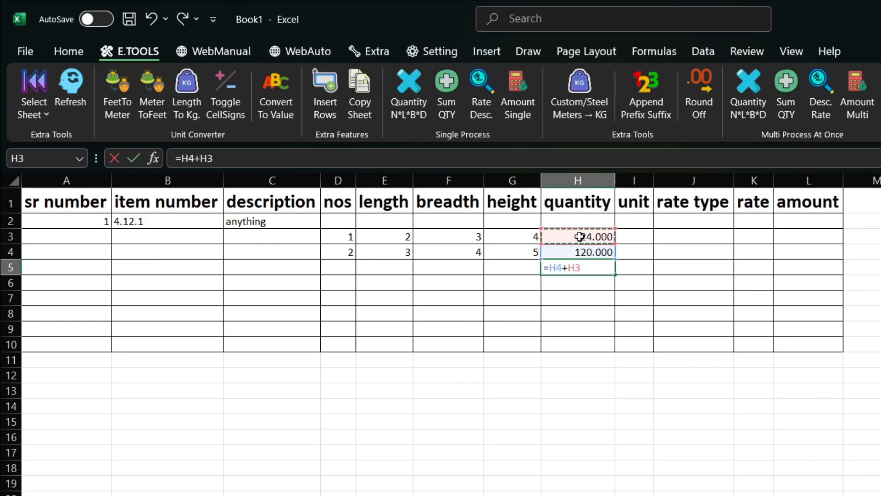
{"action": "key", "text": "Return"}
{"action": "left_click", "coordinate": [598, 266]}
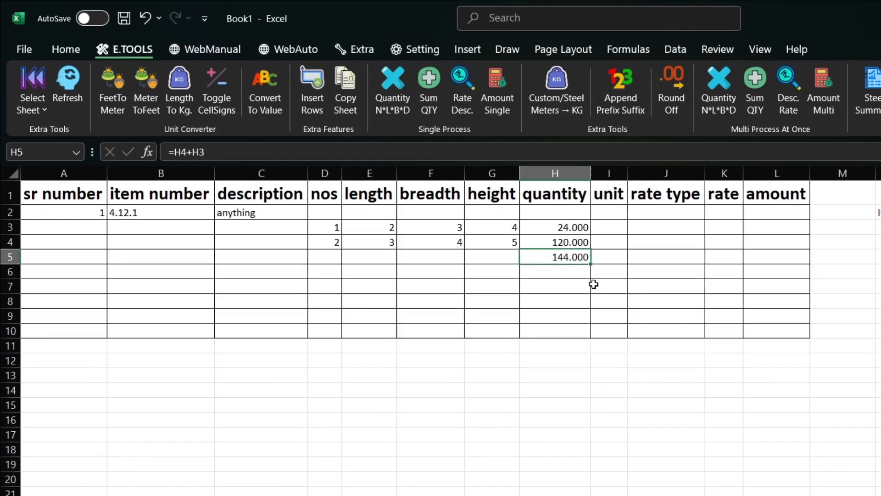
Delete the manual total formula from cell H5 and keep that cell selected
{"action": "key", "text": "Delete"}
{"action": "left_click", "coordinate": [596, 313]}
{"action": "left_click", "coordinate": [427, 197]}
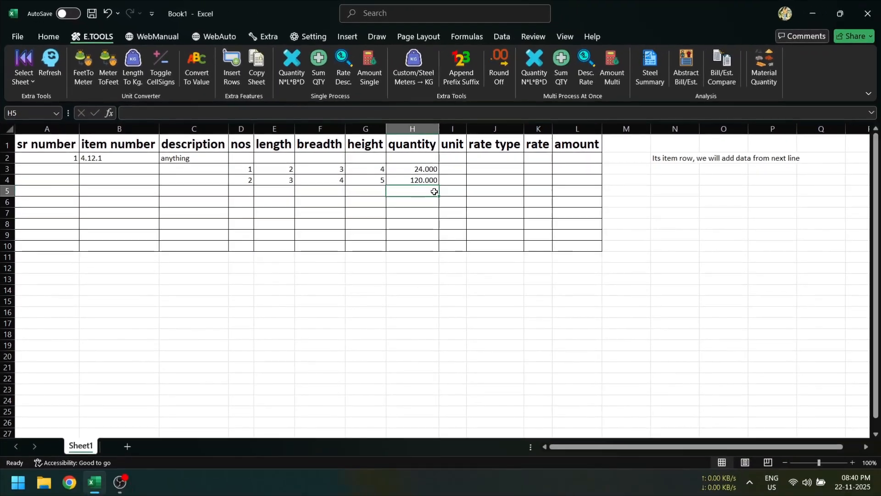
Total the quantities of item 4.12.1 with the single-process Sum QTY tool, supplying cft as the missing unit
{"action": "left_click", "coordinate": [321, 73]}
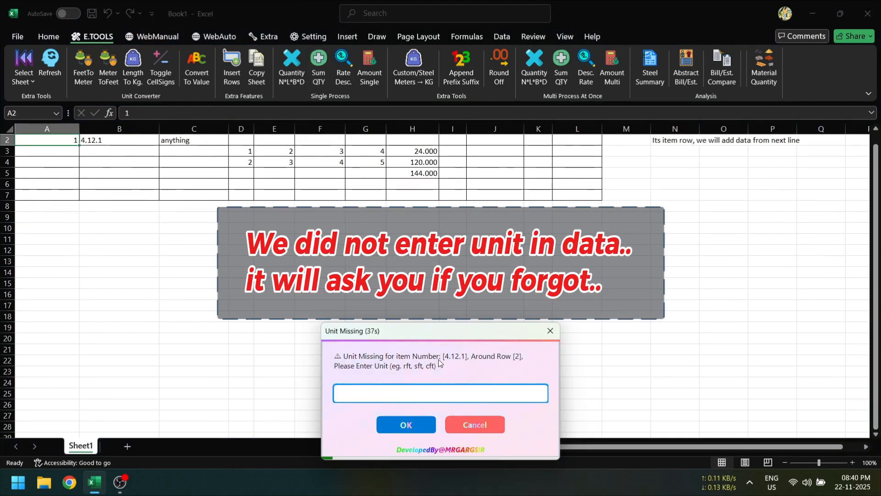
{"action": "scroll", "coordinate": [359, 260], "scroll_direction": "up", "scroll_amount": 1}
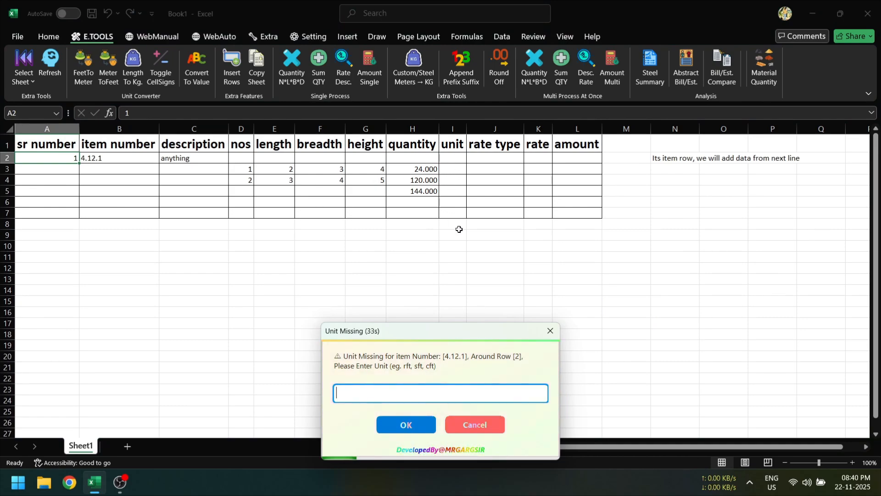
{"action": "type", "text": "cft"}
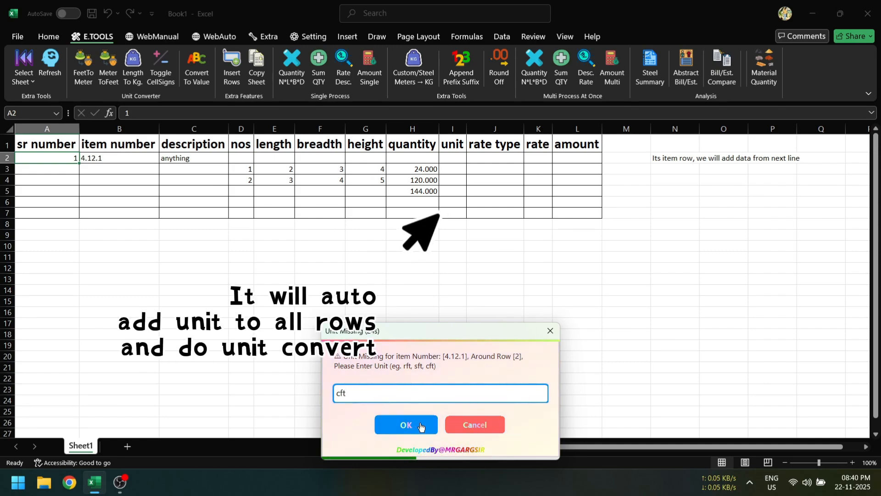
{"action": "left_click", "coordinate": [404, 427]}
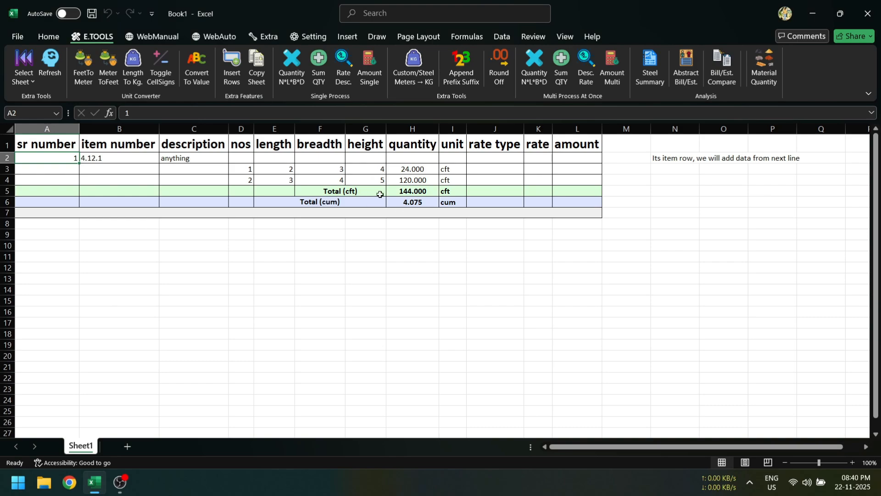
Delete the two total rows 5 and 6 and clear the units in rows 3 and 4
{"action": "left_click_drag", "start_coordinate": [6, 191], "coordinate": [6, 202]}
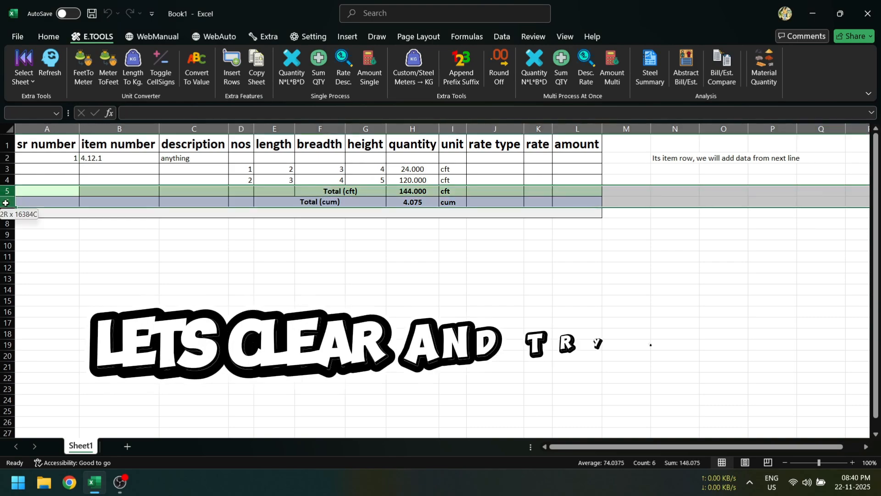
{"action": "right_click", "coordinate": [7, 192]}
{"action": "left_click", "coordinate": [40, 323]}
{"action": "left_click_drag", "start_coordinate": [455, 170], "coordinate": [459, 181]}
{"action": "key", "text": "Delete"}
{"action": "left_click", "coordinate": [467, 223]}
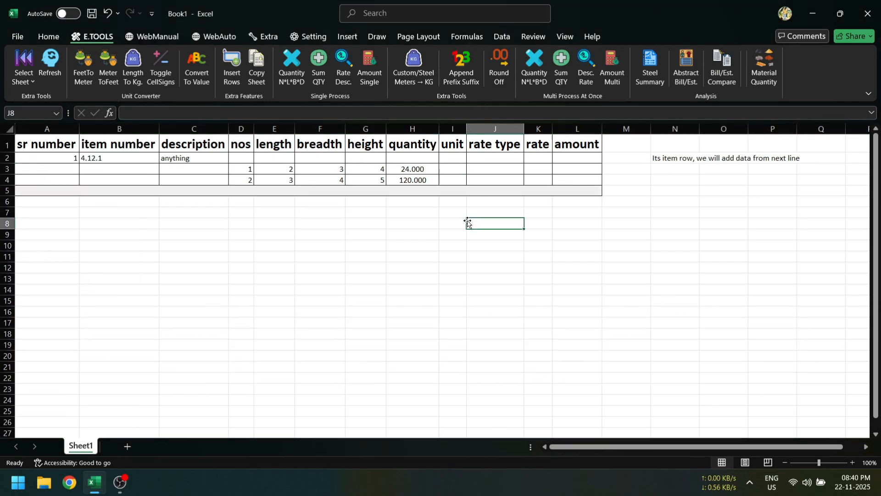
Enter the unit cft in row 3 only, total the item's quantities with single-process Sum QTY, and check the total formulas
{"action": "left_click", "coordinate": [452, 169]}
{"action": "type", "text": "cft"}
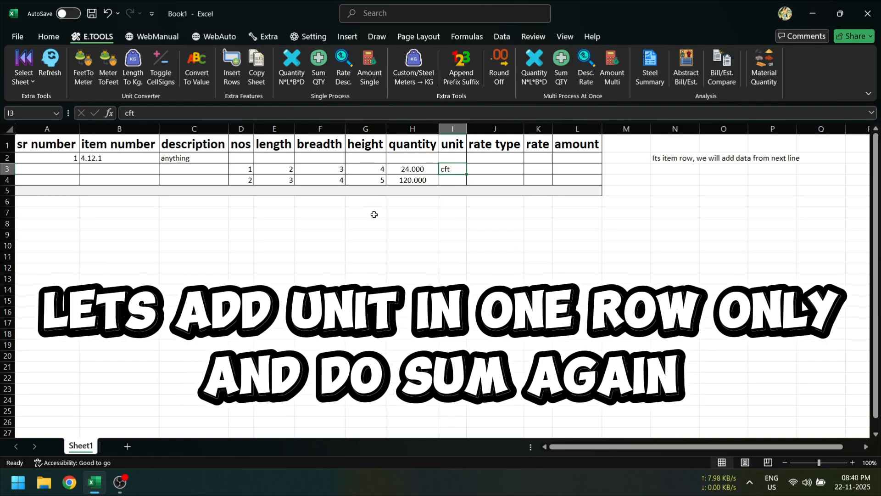
{"action": "left_click", "coordinate": [417, 179]}
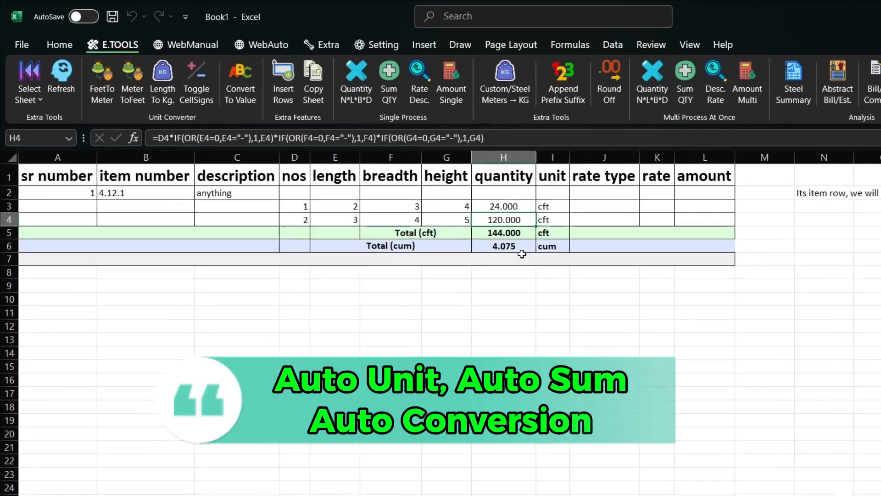
{"action": "left_click", "coordinate": [518, 232]}
{"action": "left_click", "coordinate": [513, 249]}
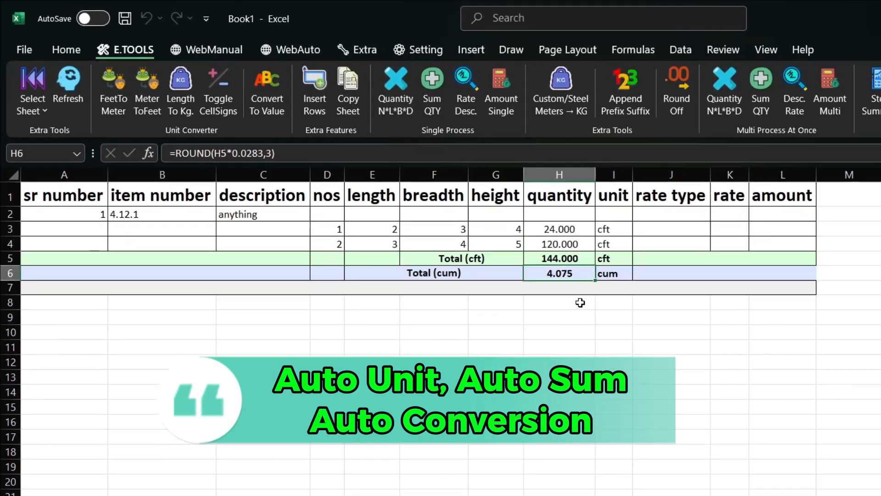
{"action": "left_click", "coordinate": [638, 334]}
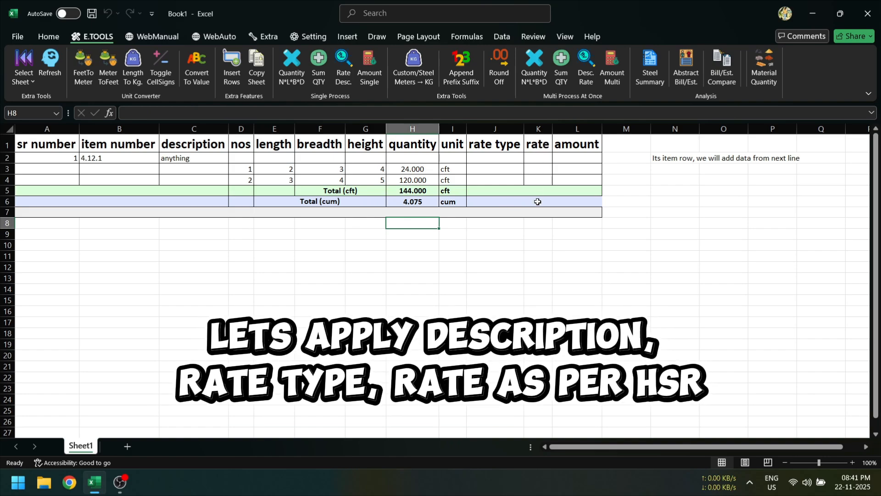
Fill in the item's HSR description, rate type and rate with the single-process Rate Desc. tool and check the filled cells
{"action": "left_click", "coordinate": [485, 202]}
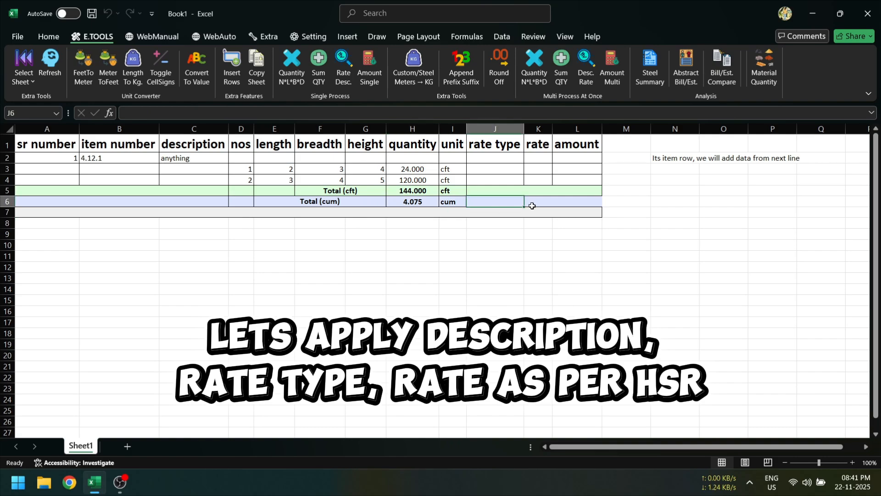
{"action": "left_click", "coordinate": [540, 200]}
{"action": "left_click", "coordinate": [501, 206]}
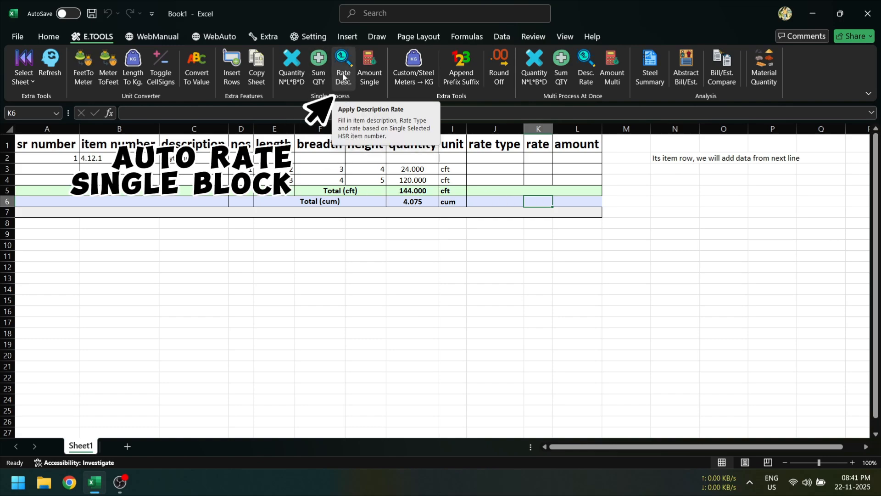
{"action": "left_click", "coordinate": [343, 76]}
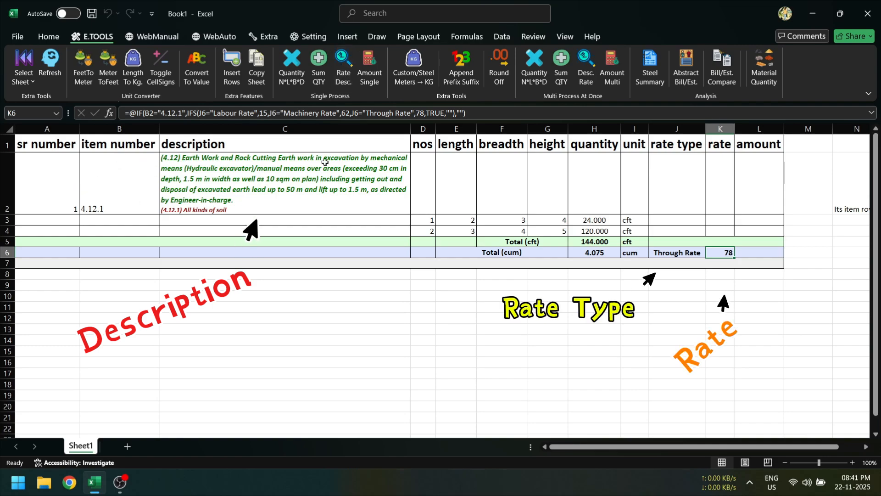
{"action": "left_click", "coordinate": [687, 246]}
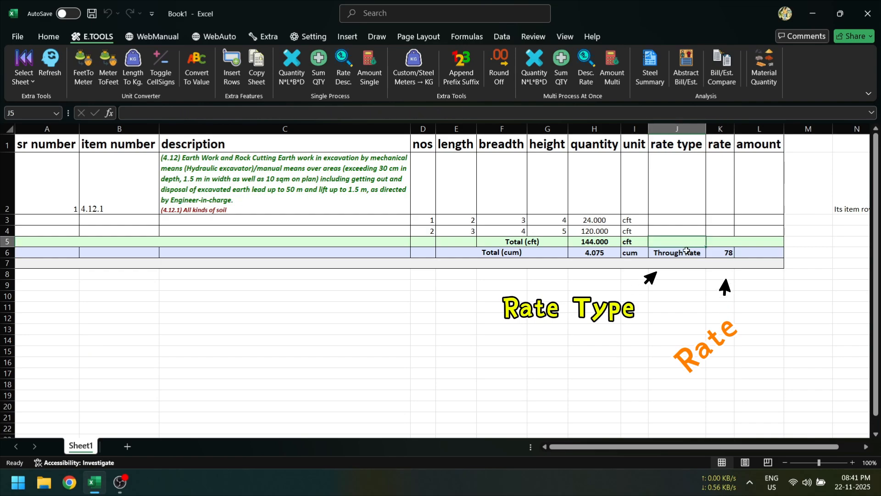
{"action": "left_click", "coordinate": [729, 250]}
{"action": "left_click", "coordinate": [721, 311]}
Change the rate type in the Total (cum) row to Labour Rate and check the rate
{"action": "left_click", "coordinate": [681, 250]}
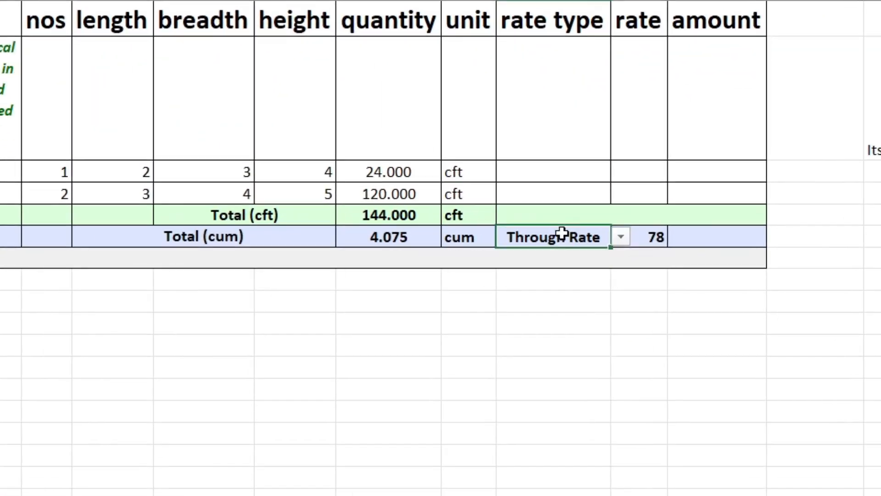
{"action": "left_click", "coordinate": [711, 252]}
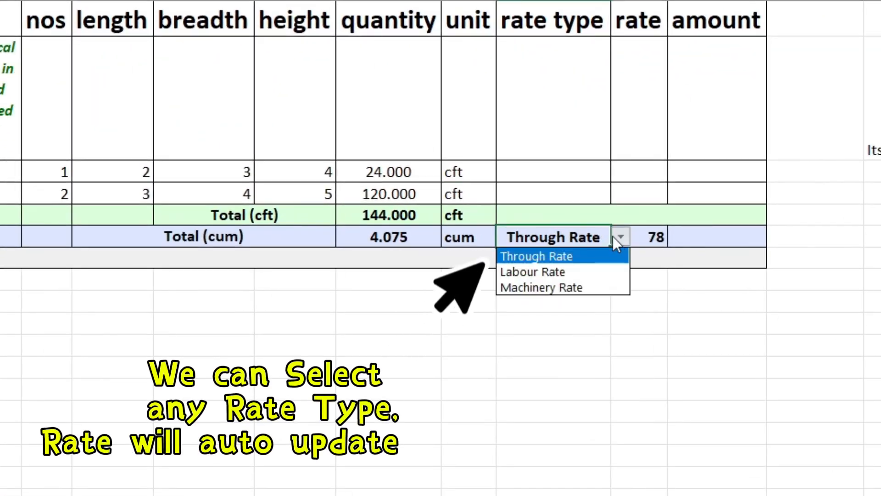
{"action": "left_click", "coordinate": [542, 272]}
{"action": "left_click", "coordinate": [651, 241]}
{"action": "left_click", "coordinate": [574, 300]}
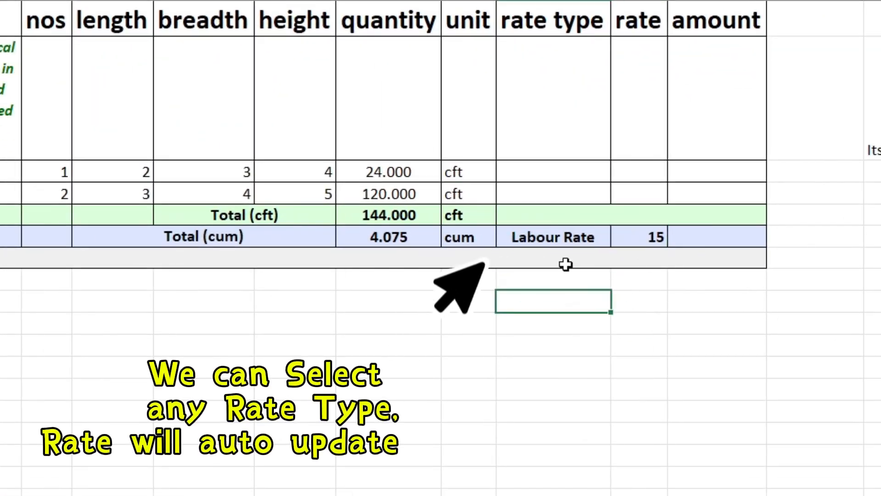
Change the rate type in the Total (cum) row to Machinery Rate and check the rate
{"action": "left_click", "coordinate": [550, 243]}
{"action": "left_click", "coordinate": [618, 240]}
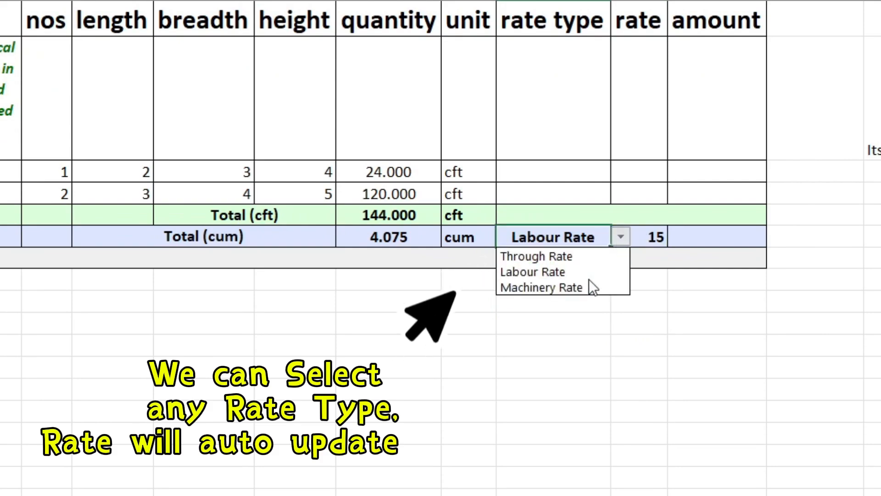
{"action": "left_click", "coordinate": [558, 288]}
{"action": "left_click", "coordinate": [615, 299]}
{"action": "left_click", "coordinate": [655, 255]}
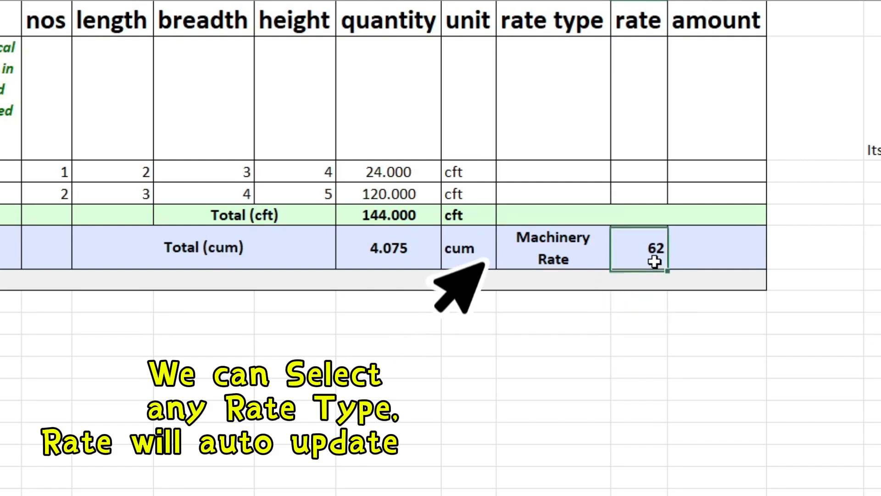
{"action": "left_click", "coordinate": [624, 367]}
Set the rate type in the Total (cum) row back to Through Rate and check the rate
{"action": "left_click", "coordinate": [527, 255]}
{"action": "left_click", "coordinate": [617, 257]}
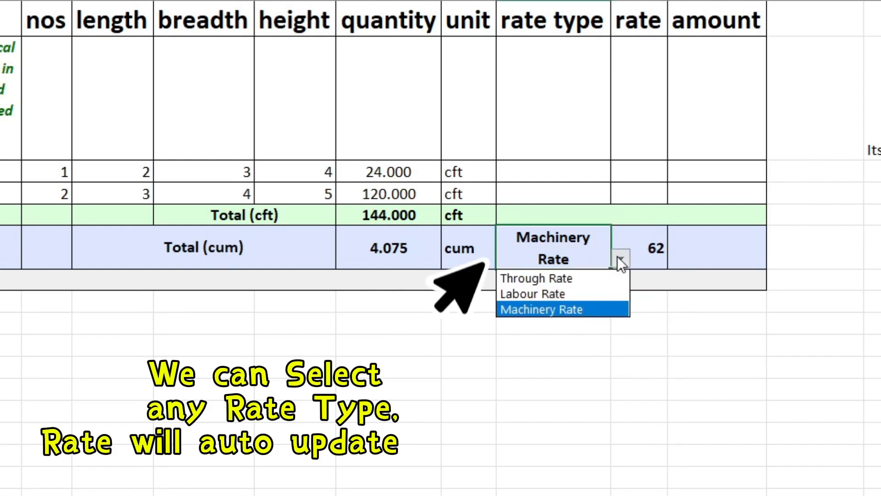
{"action": "left_click", "coordinate": [555, 279]}
{"action": "left_click", "coordinate": [562, 320]}
{"action": "left_click", "coordinate": [655, 234]}
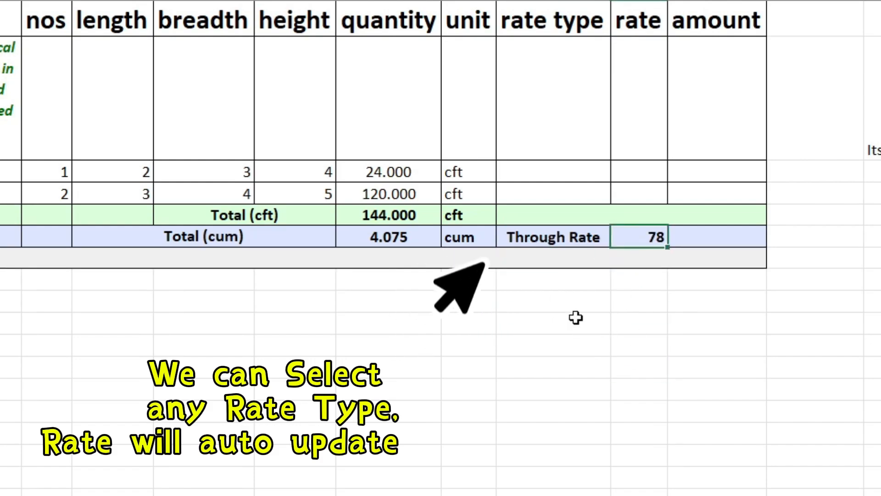
{"action": "left_click", "coordinate": [555, 279]}
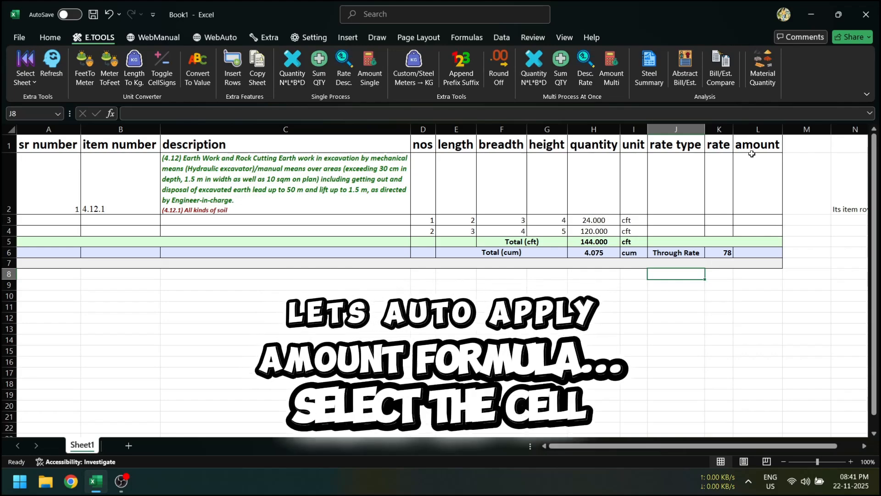
Calculate the amount in cell L6 with the single-process Amount Single tool and check it against the quantity and rate
{"action": "left_click", "coordinate": [760, 253]}
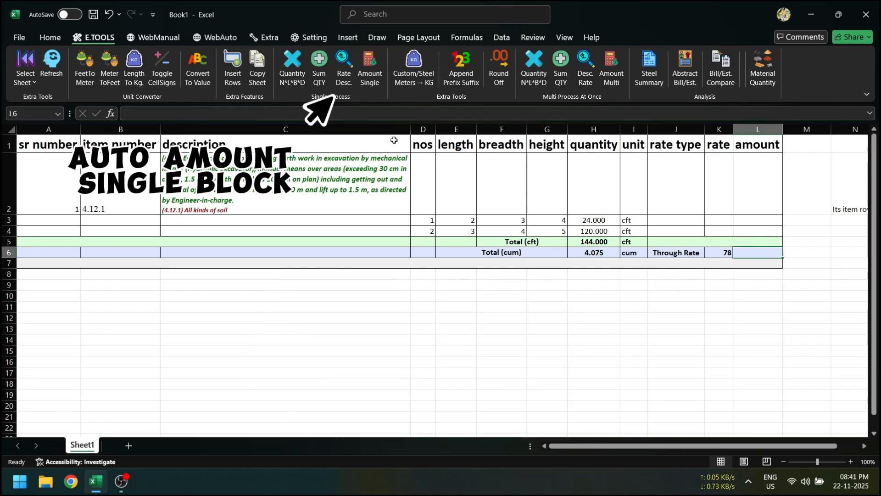
{"action": "left_click", "coordinate": [374, 77]}
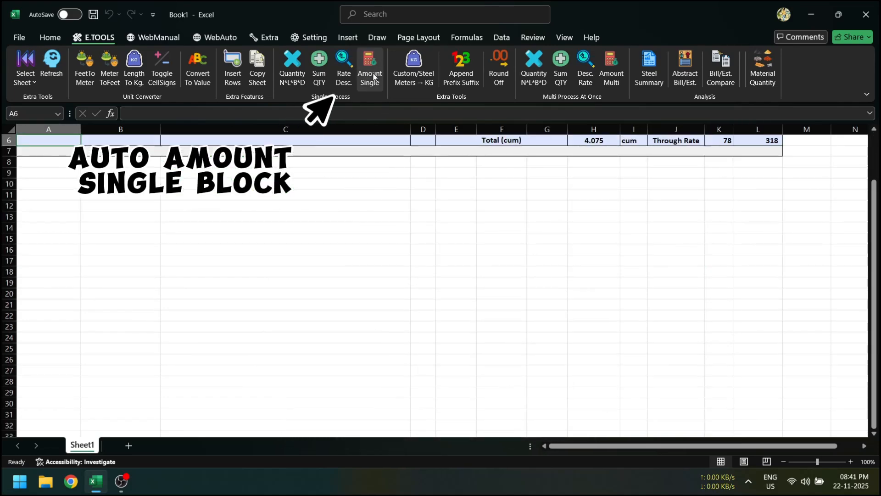
{"action": "scroll", "coordinate": [599, 206], "scroll_direction": "up", "scroll_amount": 2}
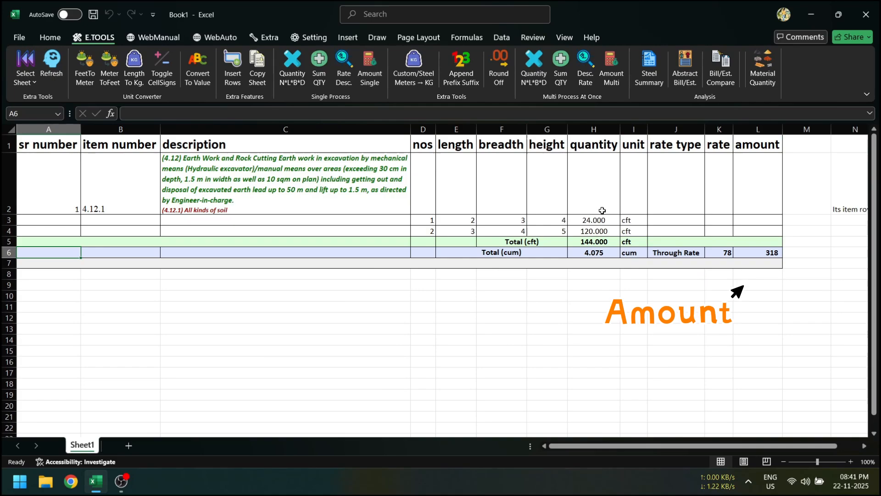
{"action": "left_click", "coordinate": [777, 253]}
{"action": "left_click", "coordinate": [613, 255]}
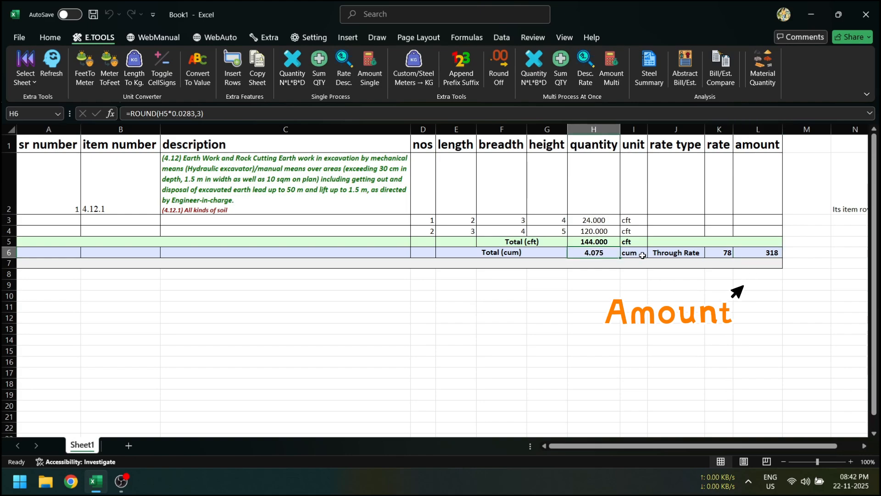
{"action": "left_click", "coordinate": [727, 252]}
{"action": "left_click", "coordinate": [761, 252]}
{"action": "left_click", "coordinate": [698, 303]}
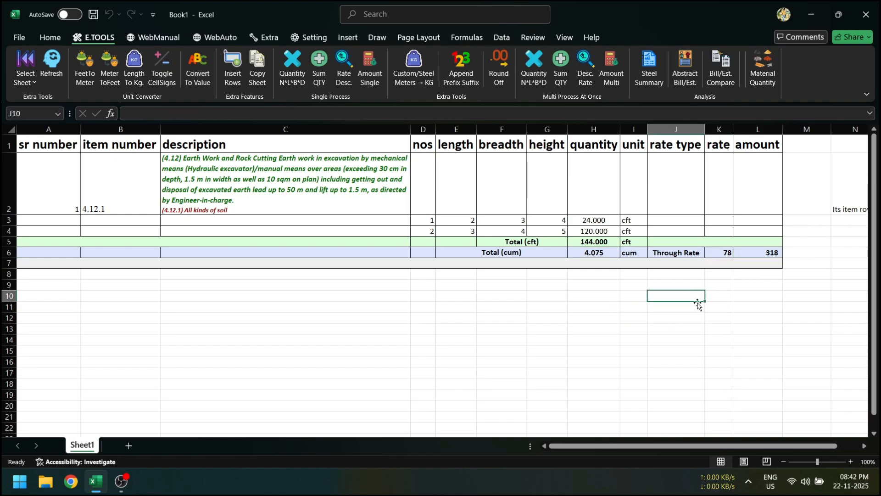
Start a second item in row 8 with sr number 2, item number 6.33.3 and description "Lets do manual once"
{"action": "left_click", "coordinate": [48, 274]}
{"action": "type", "text": "2"}
{"action": "key", "text": "Tab"}
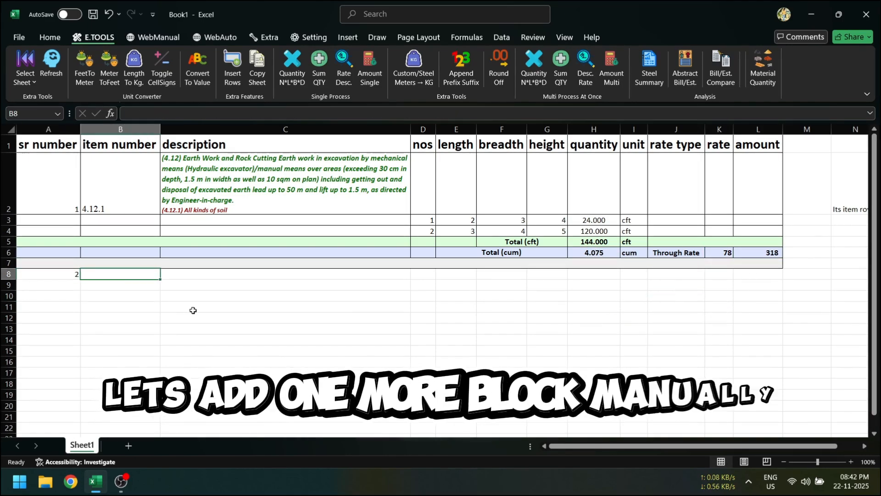
{"action": "type", "text": "6.33.3"}
{"action": "key", "text": "Tab"}
{"action": "type", "text": "Lets do manual once"}
{"action": "key", "text": "Tab"}
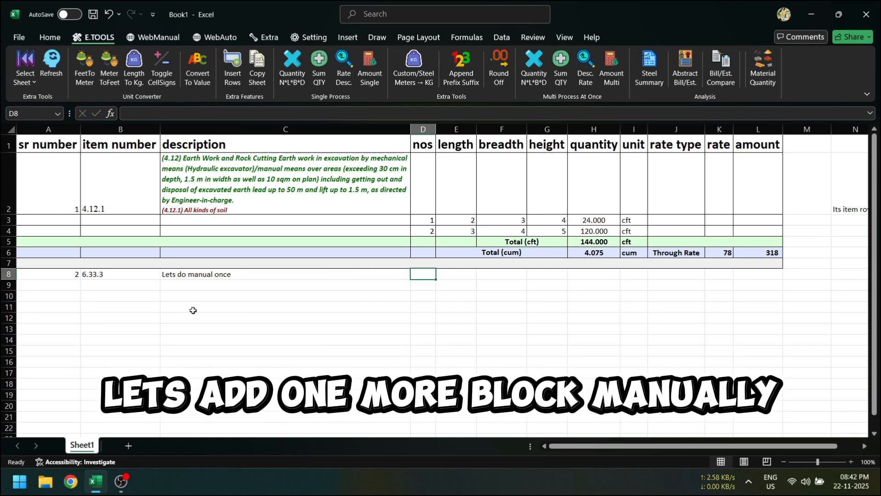
Enter nos 5, length 6 and breadth 7 in row 9, with quantity formula =D9*E9*F9 and unit sft
{"action": "type", "text": "7"}
{"action": "key", "text": "Tab"}
{"action": "key", "text": "Tab"}
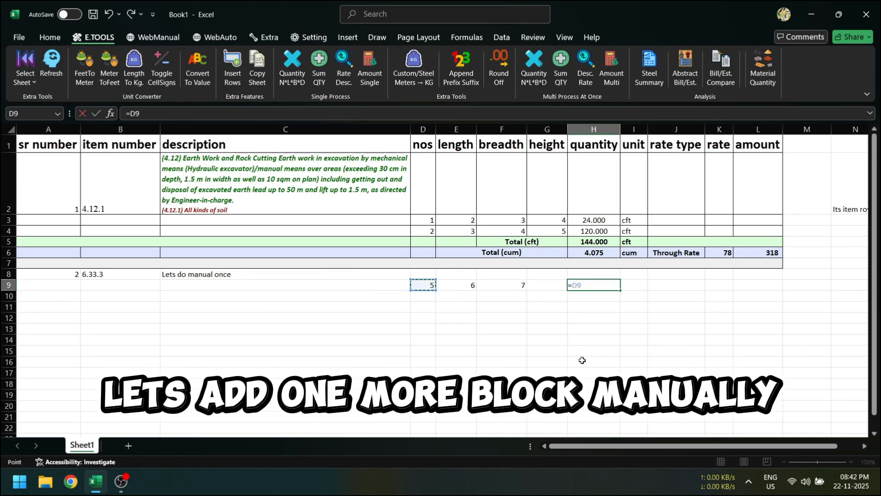
{"action": "type", "text": "=D9*E9*F9*"}
{"action": "key", "text": "BackSpace"}
{"action": "key", "text": "Tab"}
{"action": "type", "text": "sft"}
{"action": "key", "text": "Return"}
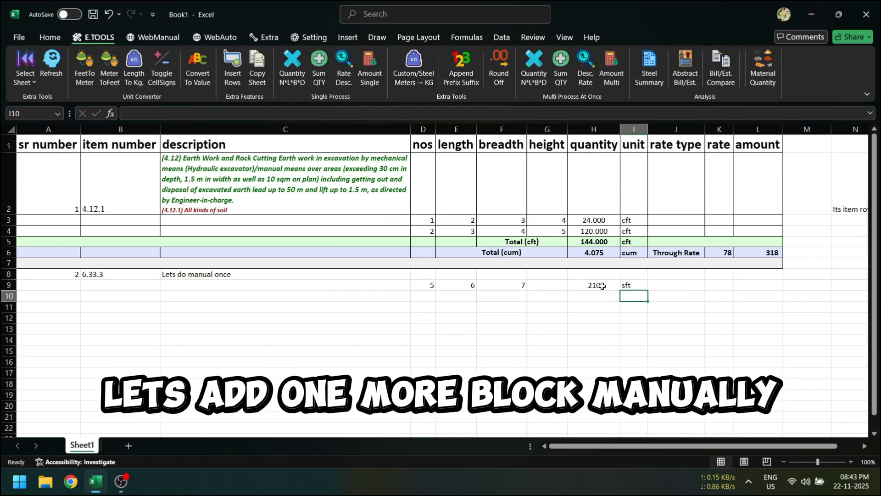
Enter the unit sqm in row 10 with the placeholder ???? as its quantity, and select both cells
{"action": "key", "text": "Left"}
{"action": "type", "text": "="}
{"action": "key", "text": "Up"}
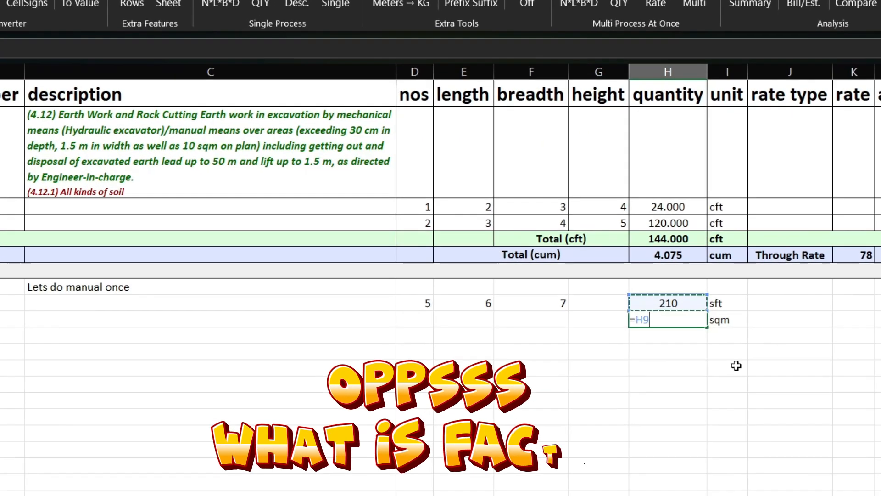
{"action": "key", "text": "Escape"}
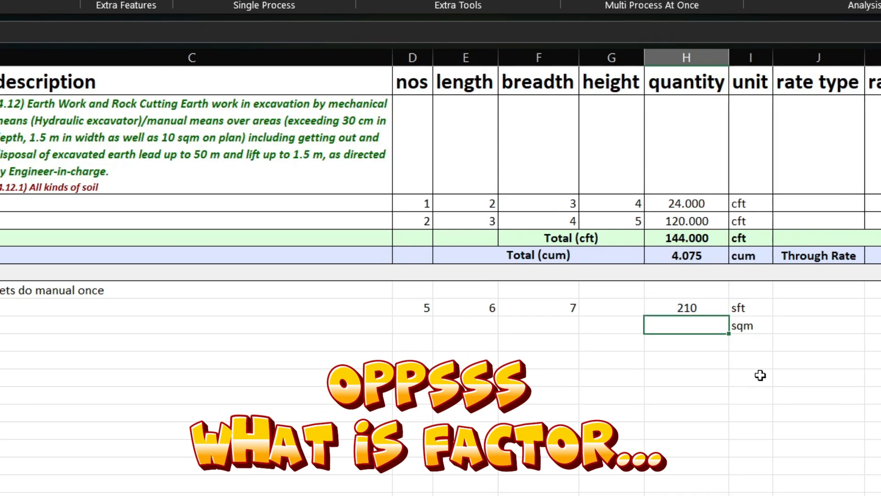
{"action": "type", "text": "????"}
{"action": "key", "text": "Return"}
{"action": "key", "text": "Up"}
{"action": "key", "text": "Left"}
{"action": "key", "text": "Right"}
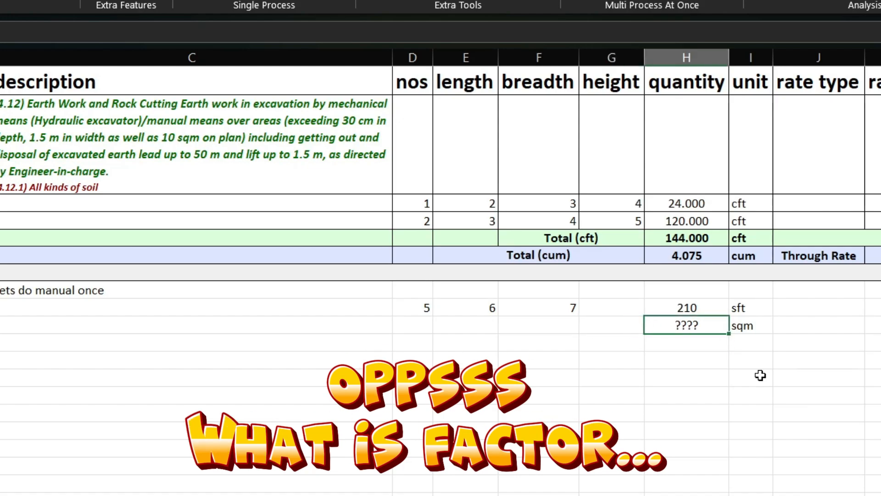
{"action": "left_click", "coordinate": [687, 382]}
{"action": "left_click_drag", "start_coordinate": [673, 320], "coordinate": [734, 321]}
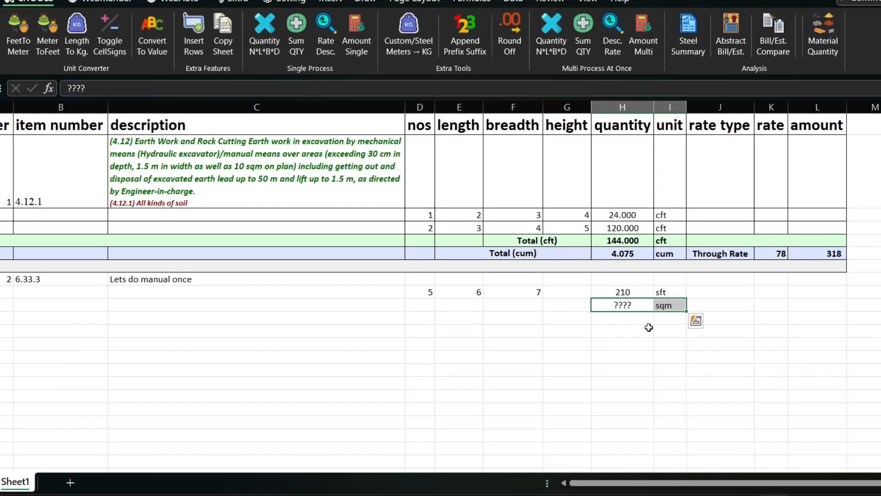
Clear the placeholder quantity and unit in H10:I10, total item 2 with the single-process Sum QTY tool, and check the sqm conversion
{"action": "key", "text": "Delete"}
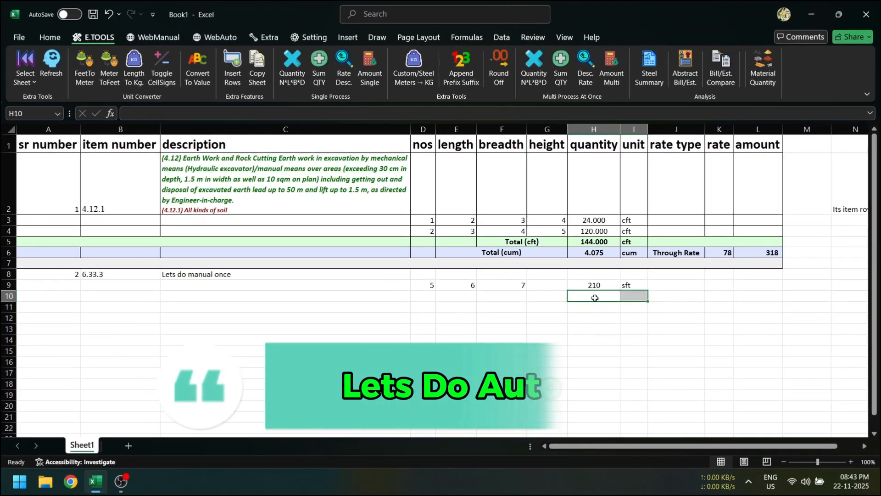
{"action": "left_click", "coordinate": [595, 298]}
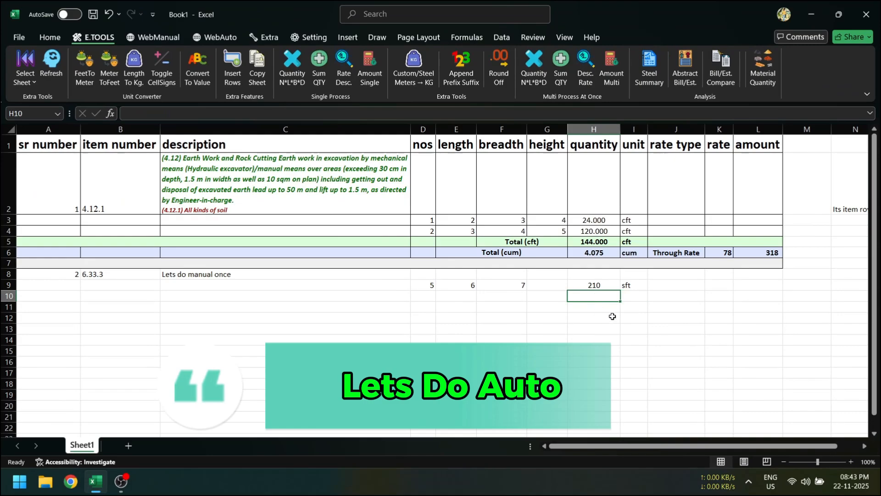
{"action": "left_click", "coordinate": [319, 76]}
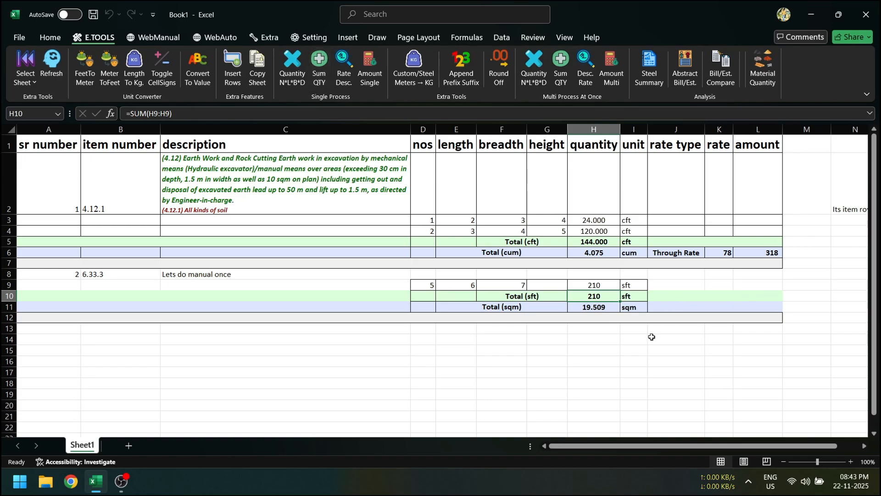
{"action": "left_click", "coordinate": [598, 310]}
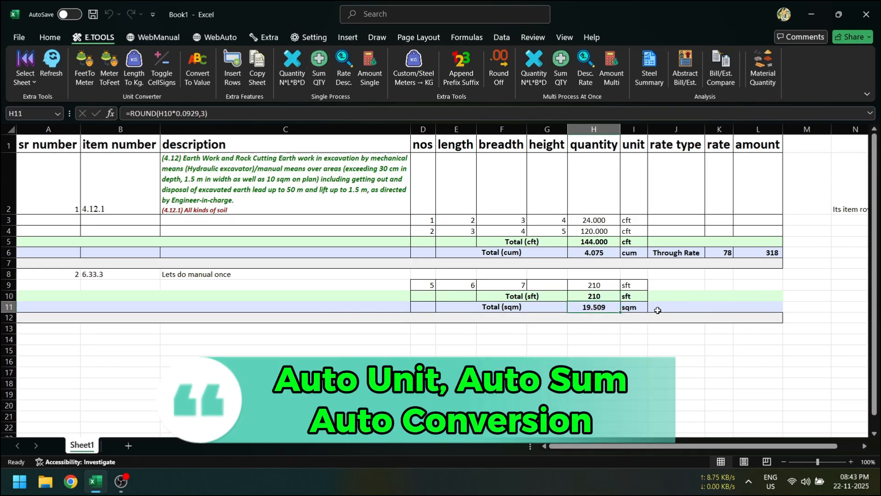
{"action": "left_click", "coordinate": [594, 328]}
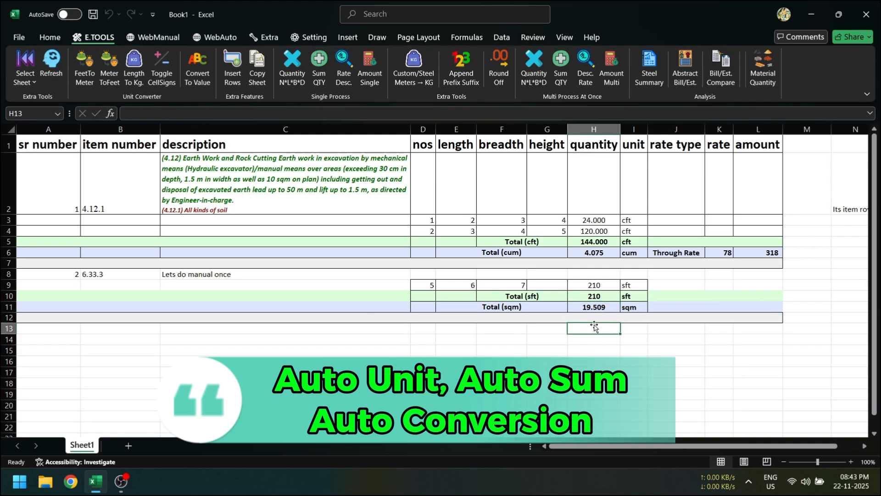
Replace the manual quantity formula in H9 using the single-process Quantity N*L*B*D tool
{"action": "left_click", "coordinate": [594, 285]}
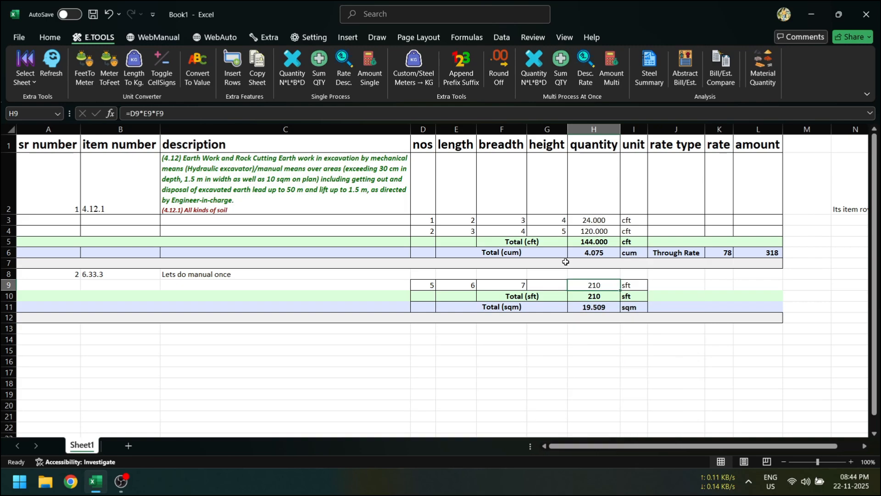
{"action": "left_click", "coordinate": [289, 77]}
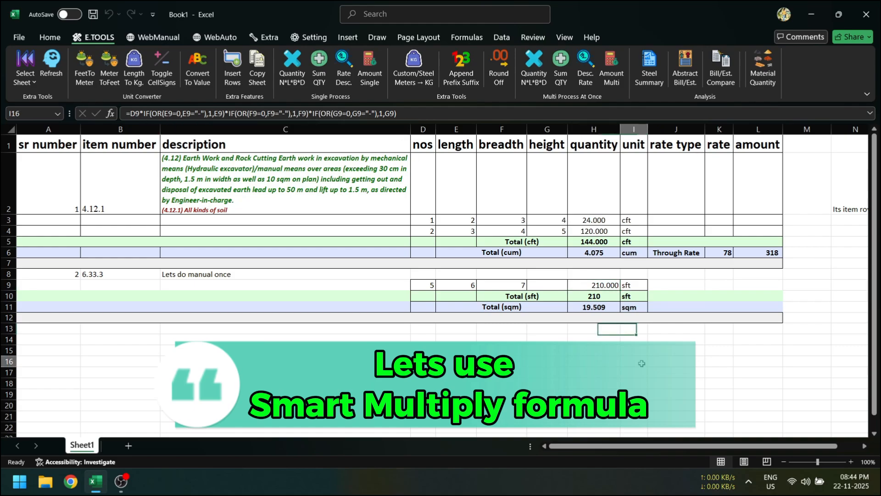
{"action": "left_click", "coordinate": [619, 309]}
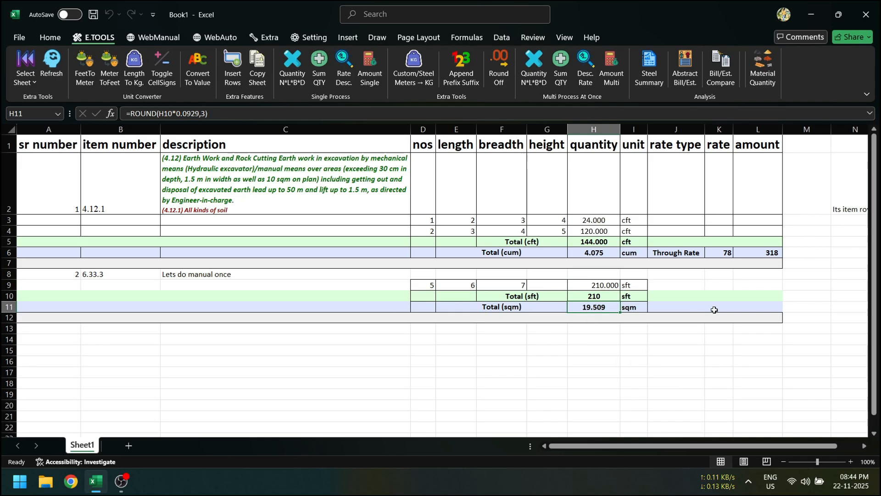
Fetch the HSR description and rate for item 6.33.3 into its total row with rate type Through rates Amnd, and calculate the amount
{"action": "left_click", "coordinate": [678, 306]}
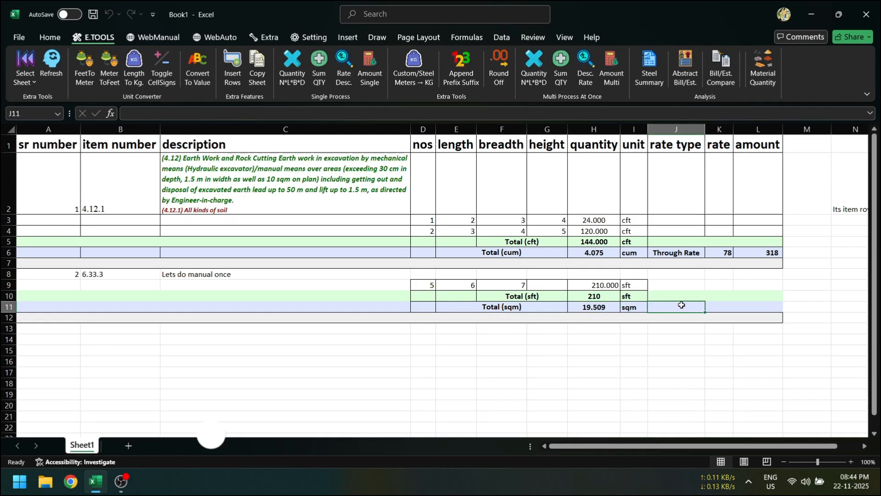
{"action": "left_click", "coordinate": [345, 75]}
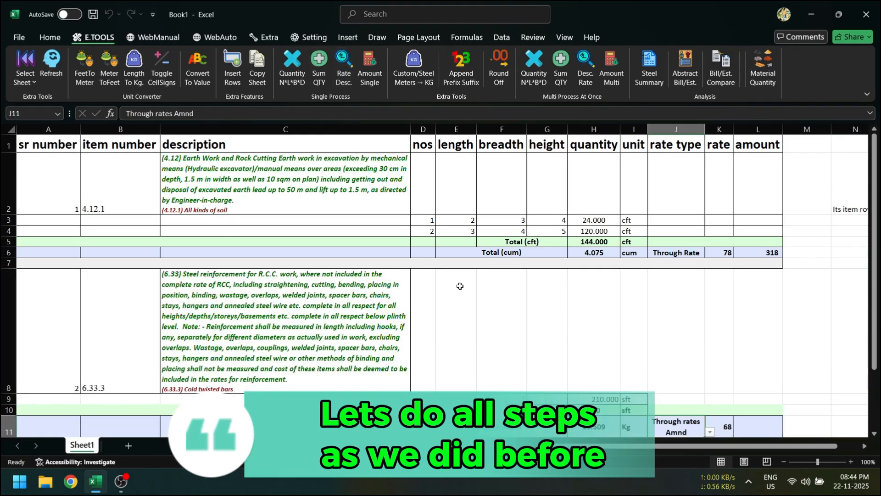
{"action": "scroll", "coordinate": [458, 286], "scroll_direction": "down", "scroll_amount": 1}
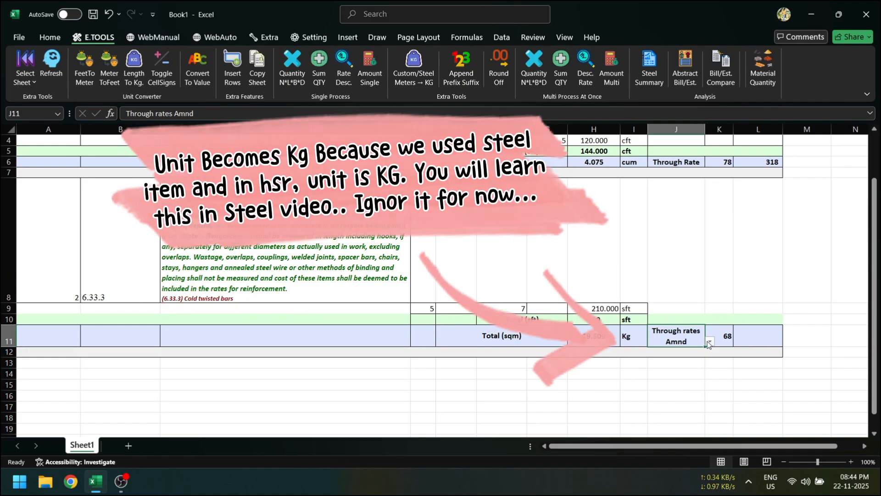
{"action": "left_click", "coordinate": [710, 341]}
{"action": "left_click", "coordinate": [690, 382]}
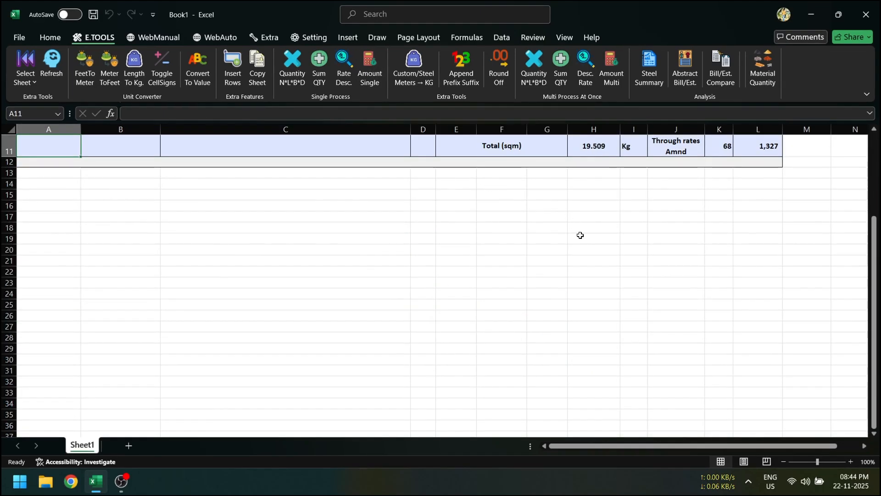
Replace the long item descriptions in C8 and C2 with the placeholder text aaa
{"action": "scroll", "coordinate": [580, 235], "scroll_direction": "up", "scroll_amount": 3}
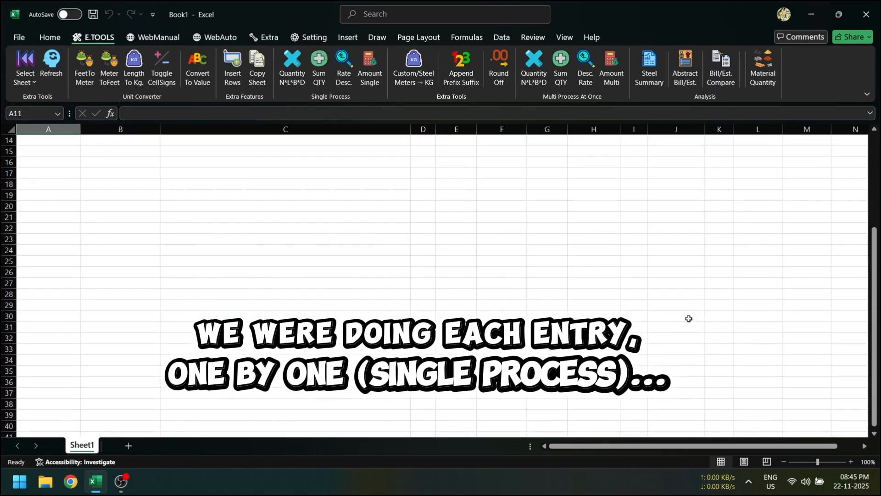
{"action": "scroll", "coordinate": [689, 318], "scroll_direction": "up", "scroll_amount": 1}
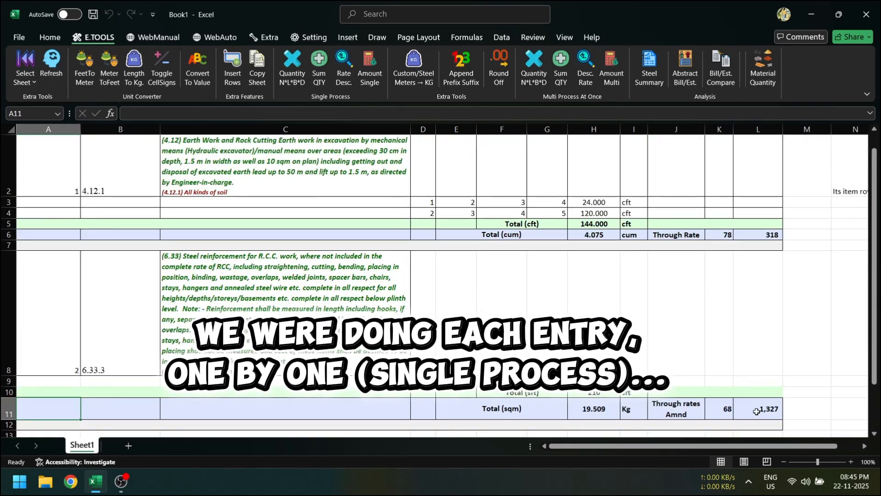
{"action": "scroll", "coordinate": [750, 387], "scroll_direction": "up", "scroll_amount": 1}
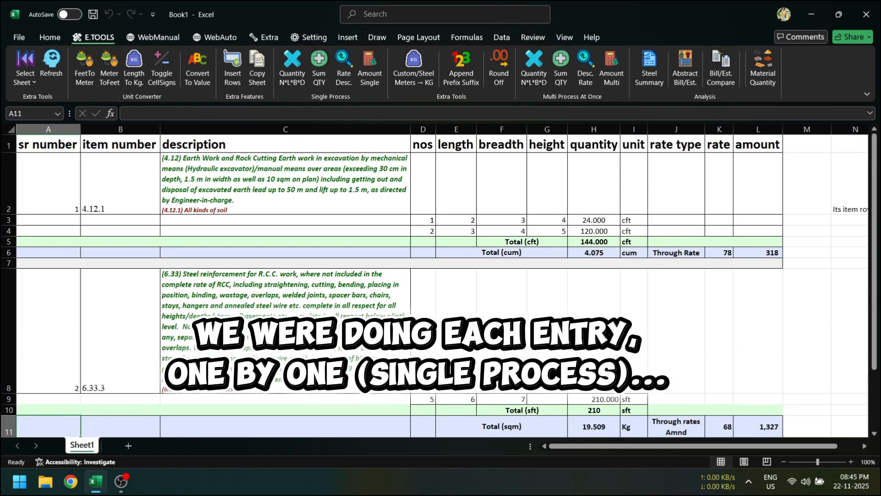
{"action": "left_click", "coordinate": [315, 301]}
{"action": "type", "text": "a"}
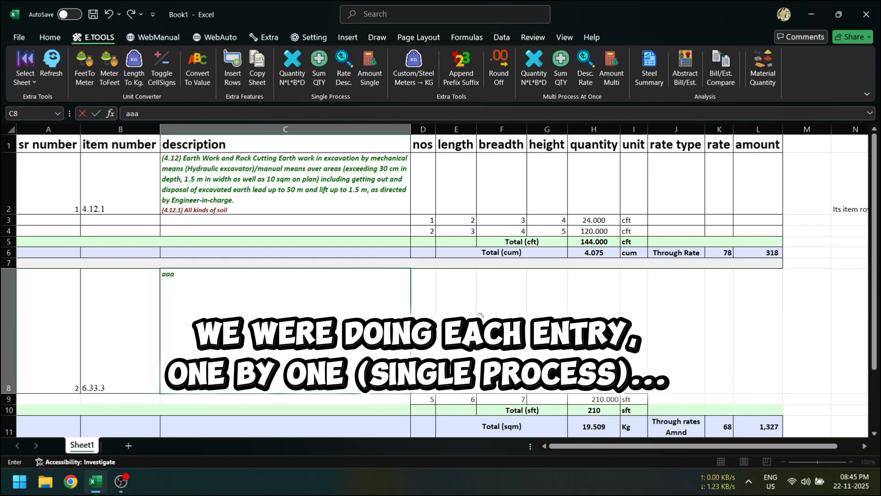
{"action": "type", "text": "aa"}
{"action": "key", "text": "Return"}
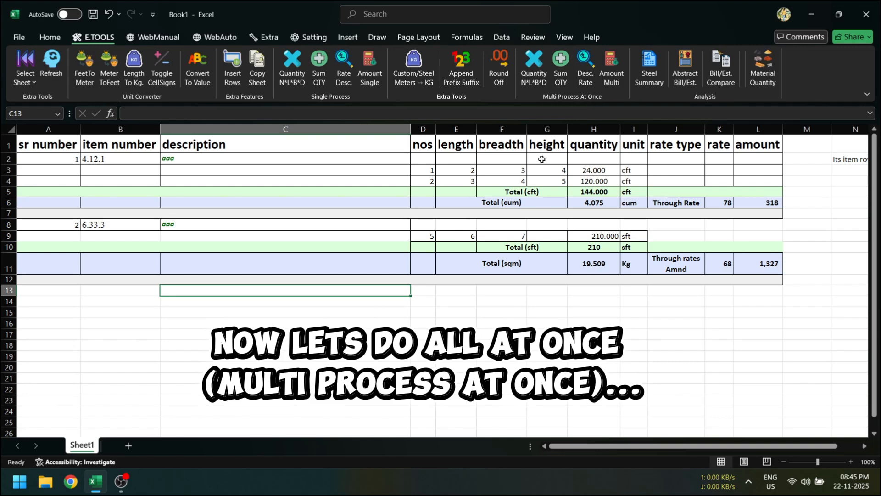
Clear the serial numbers, descriptions, quantities, totals, rate types, rates and amounts of both items, keeping the item numbers and measurements
{"action": "left_click", "coordinate": [597, 170]}
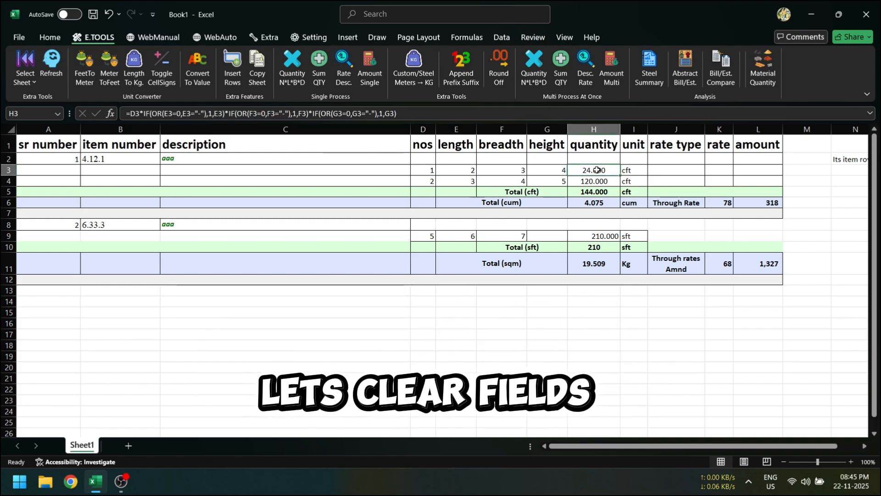
{"action": "left_click_drag", "start_coordinate": [597, 170], "coordinate": [603, 265]}
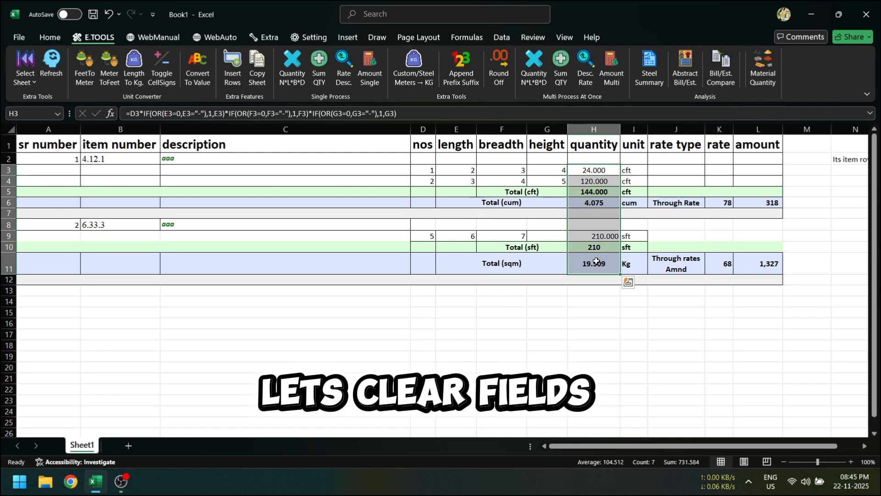
{"action": "key", "text": "Delete"}
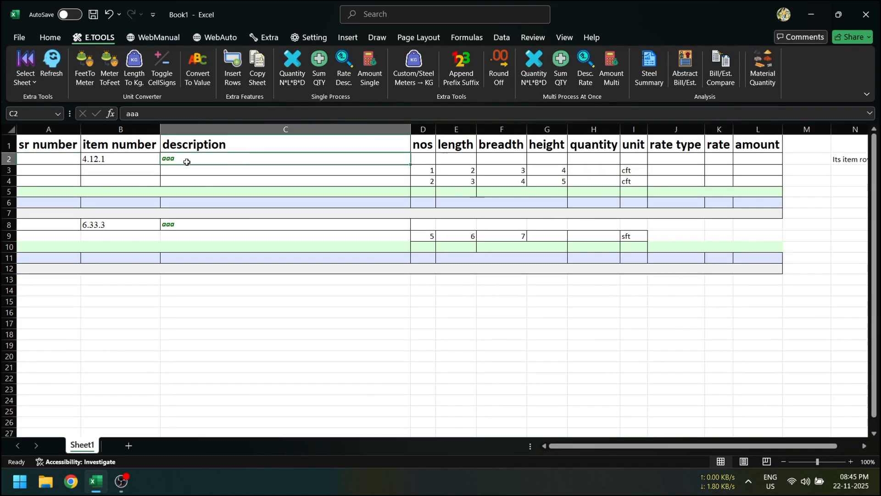
Fill the quantities of all measurement rows with the multi-process Quantity N*L*B*D tool and check the formulas in H3, H4 and H9
{"action": "left_click", "coordinate": [532, 76]}
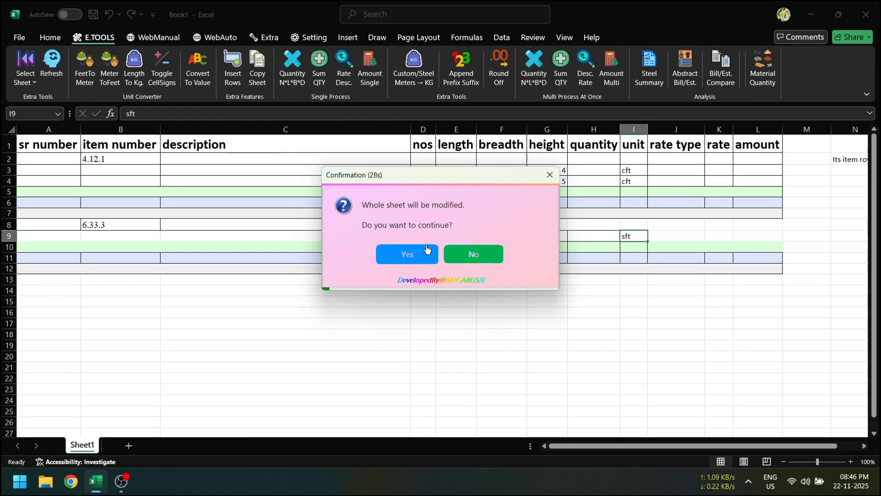
{"action": "left_click", "coordinate": [426, 248]}
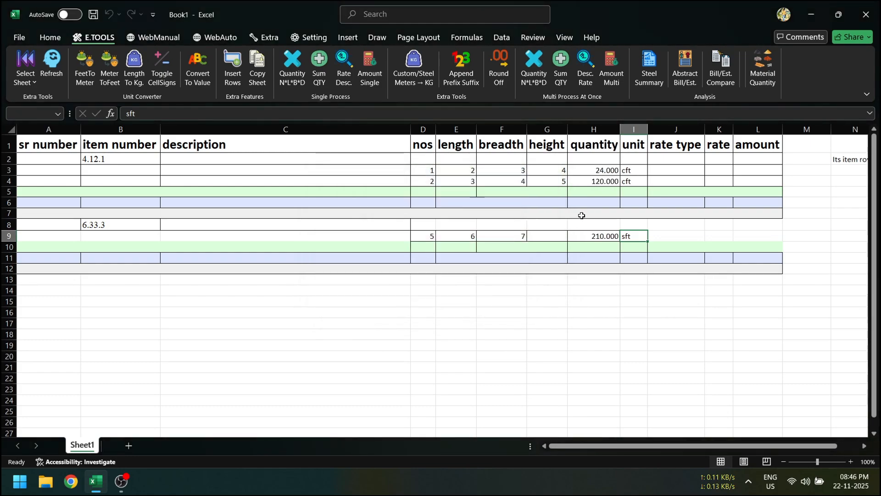
{"action": "left_click", "coordinate": [600, 170]}
{"action": "left_click", "coordinate": [599, 184]}
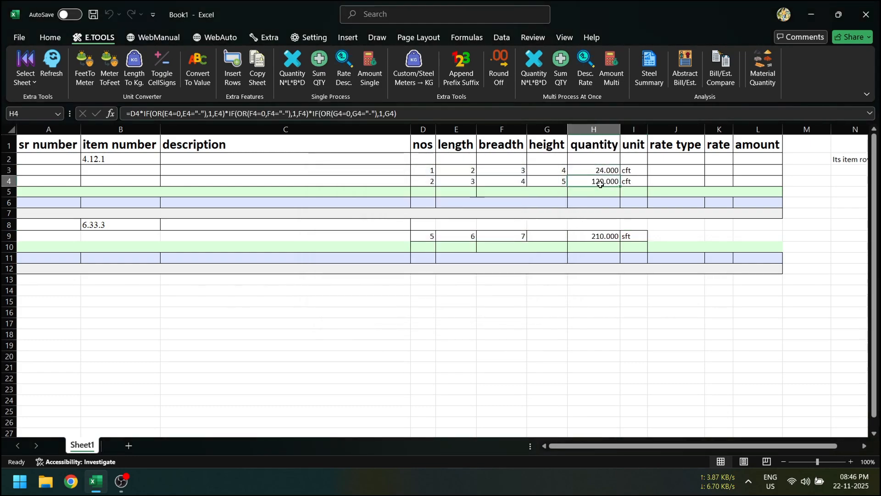
{"action": "left_click", "coordinate": [600, 236]}
Total and unit-convert the quantities of both items across the whole sheet with the multi-process Sum QTY tool
{"action": "left_click", "coordinate": [594, 279]}
{"action": "left_click", "coordinate": [560, 68]}
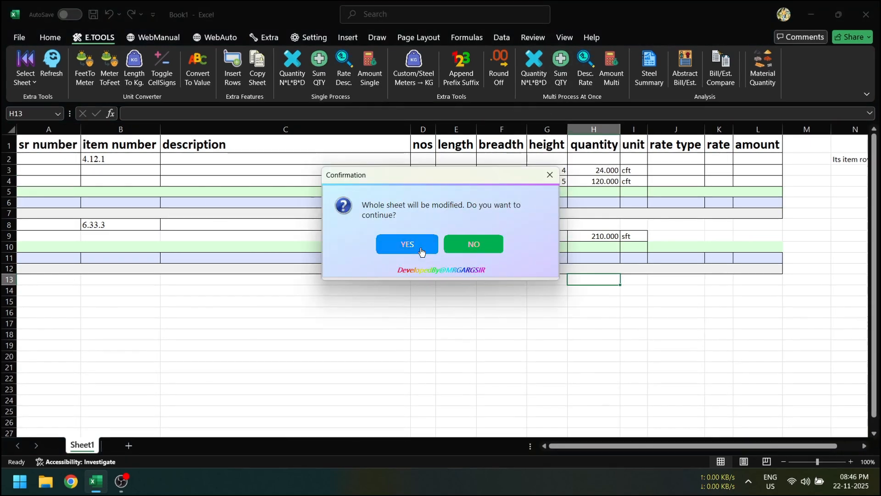
{"action": "left_click", "coordinate": [421, 251]}
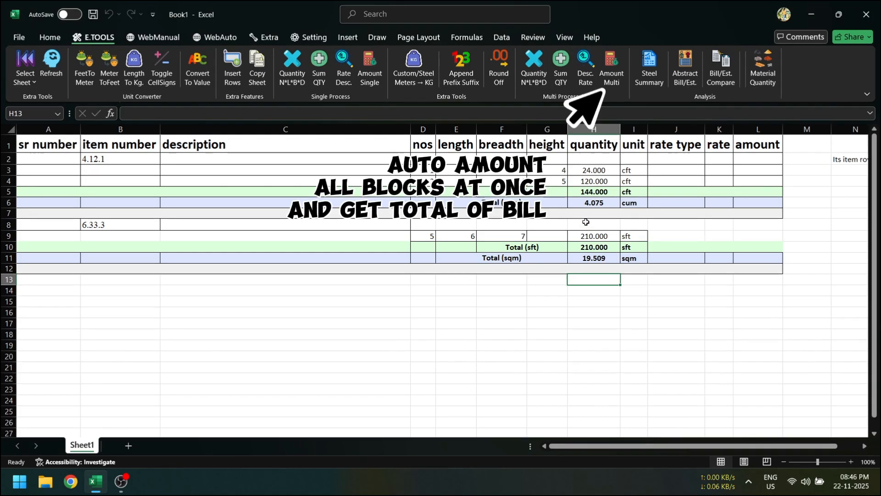
Run Amount Multi in normal mode without GST columns, and fill all descriptions and rates with multi-process Desc. Rate using Through Rate priority
{"action": "left_click", "coordinate": [607, 73]}
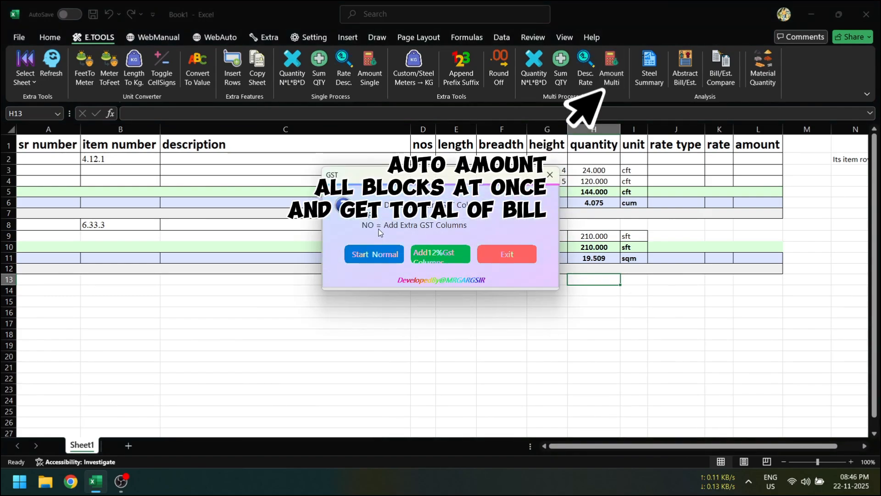
{"action": "left_click", "coordinate": [374, 255]}
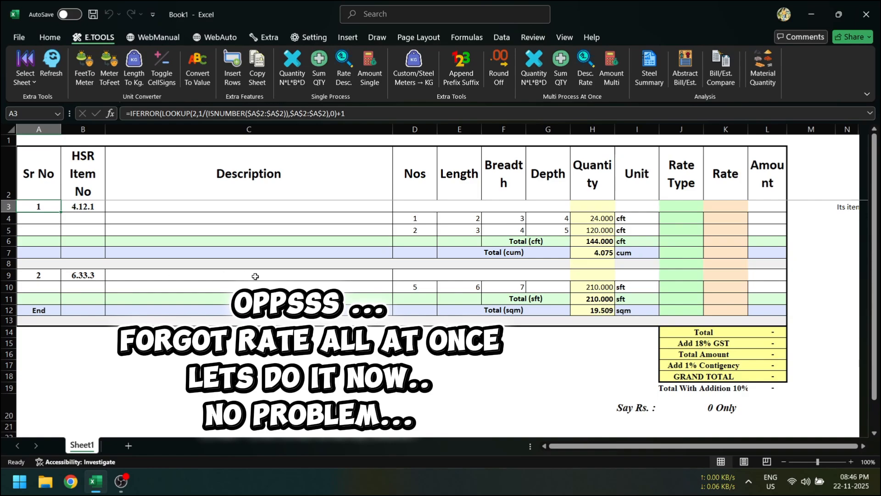
{"action": "left_click", "coordinate": [587, 78]}
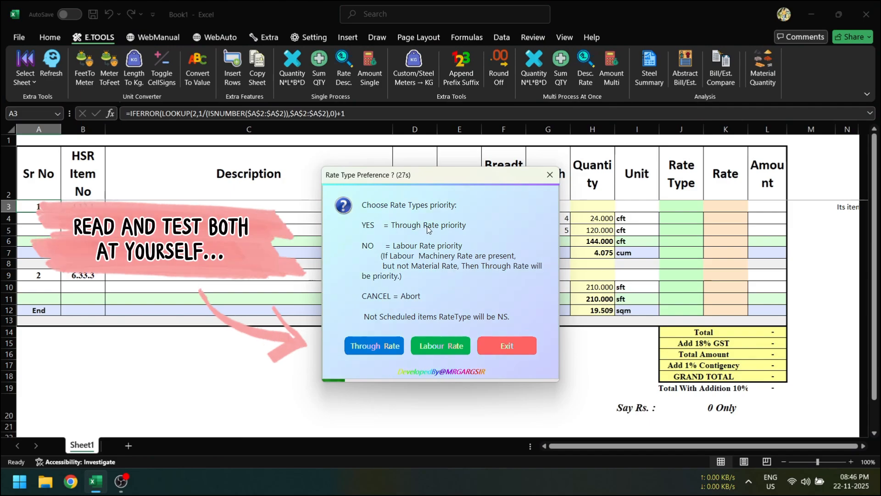
{"action": "left_click", "coordinate": [375, 345]}
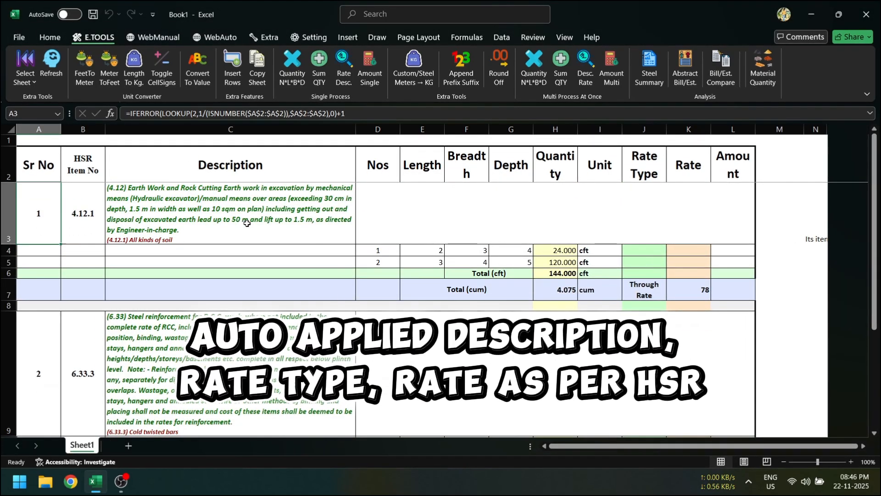
Examine the descriptions, units, rate types, rates and amount cells of items 4.12.1 and 6.33.3, and the bill total block
{"action": "left_click", "coordinate": [244, 218]}
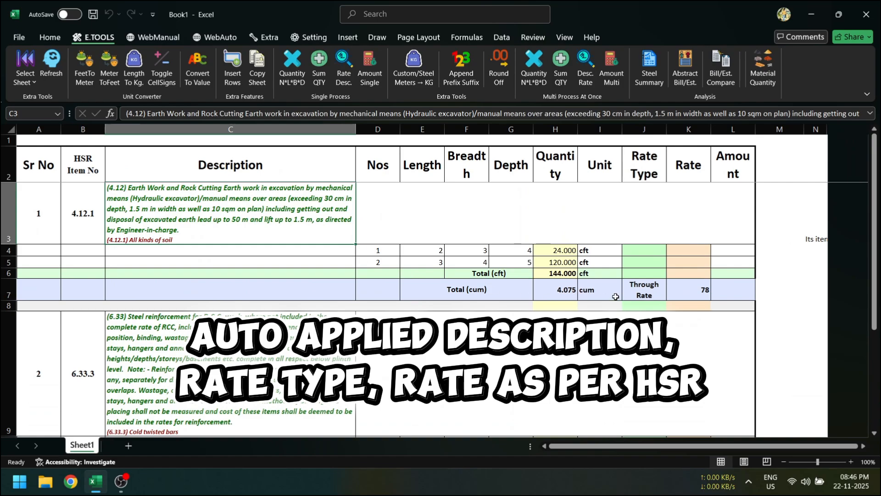
{"action": "left_click", "coordinate": [689, 286]}
{"action": "scroll", "coordinate": [496, 293], "scroll_direction": "down", "scroll_amount": 2}
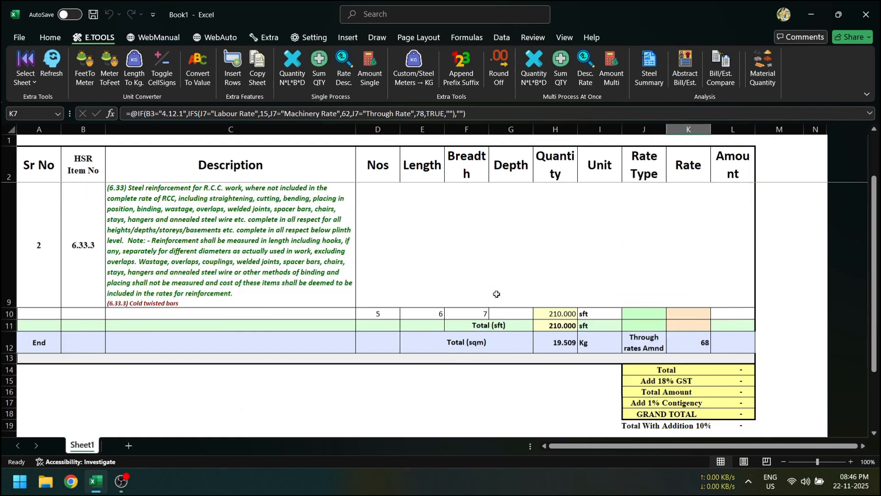
{"action": "left_click", "coordinate": [245, 252]}
{"action": "left_click", "coordinate": [622, 343]}
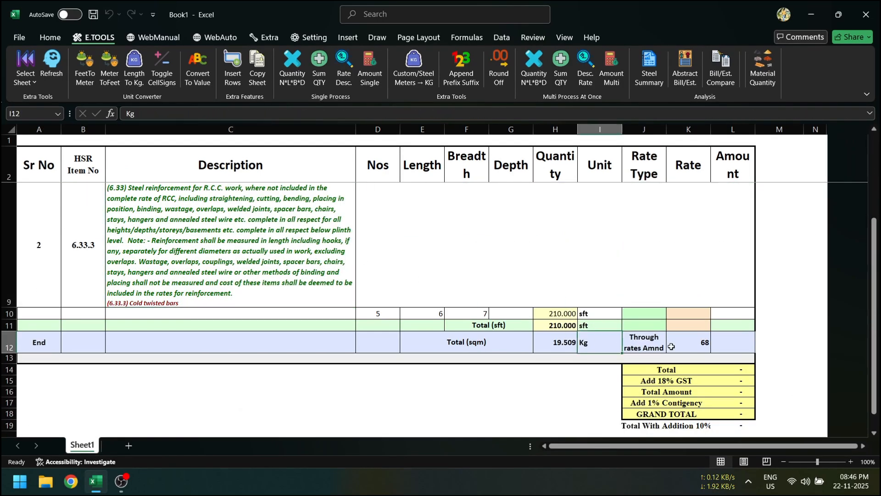
{"action": "left_click", "coordinate": [658, 347]}
{"action": "left_click", "coordinate": [695, 347]}
{"action": "scroll", "coordinate": [692, 376], "scroll_direction": "down", "scroll_amount": 1}
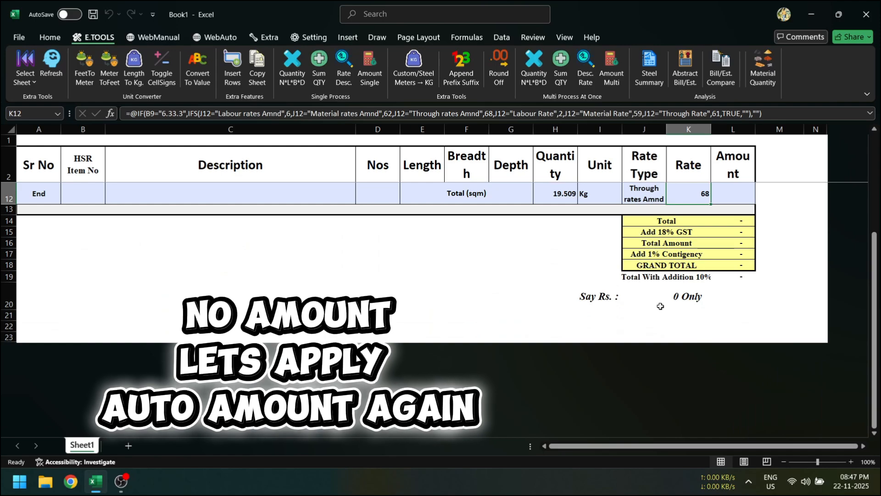
{"action": "scroll", "coordinate": [669, 308], "scroll_direction": "up", "scroll_amount": 1}
{"action": "left_click", "coordinate": [740, 339]}
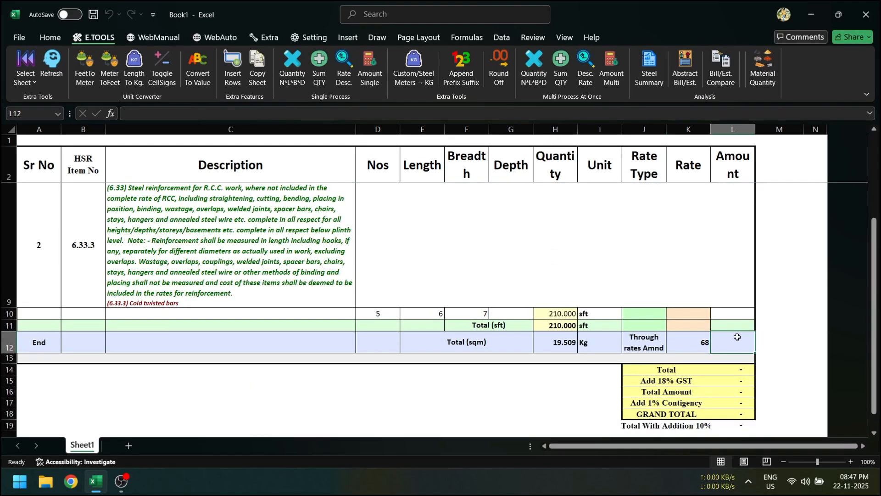
{"action": "scroll", "coordinate": [730, 316], "scroll_direction": "up", "scroll_amount": 2}
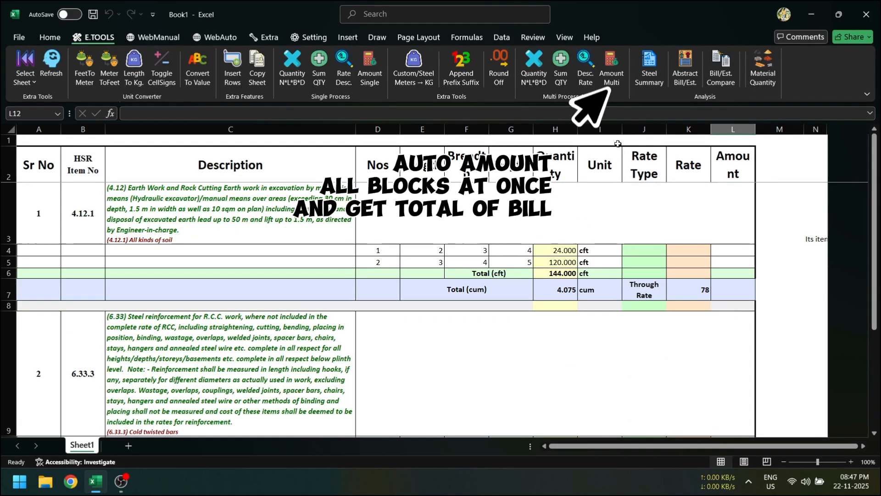
Run Amount Multi in normal mode without GST columns and check the item amounts and the bill total block
{"action": "left_click", "coordinate": [616, 78]}
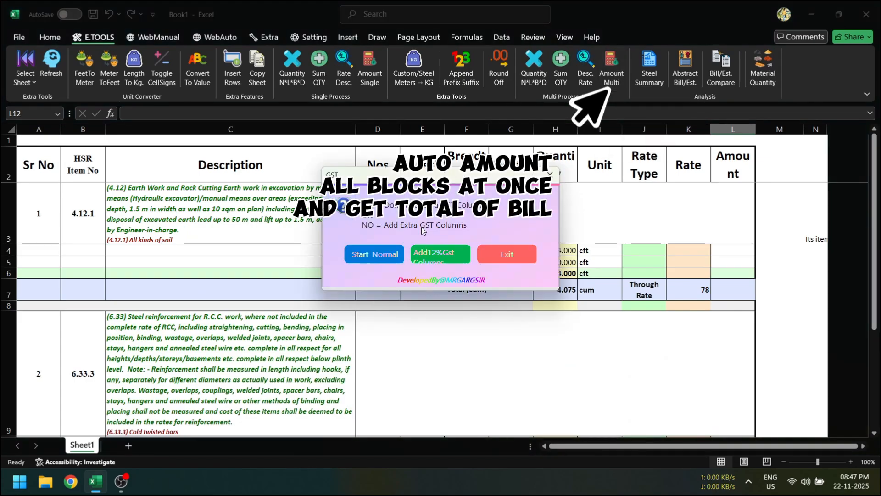
{"action": "left_click", "coordinate": [384, 255]}
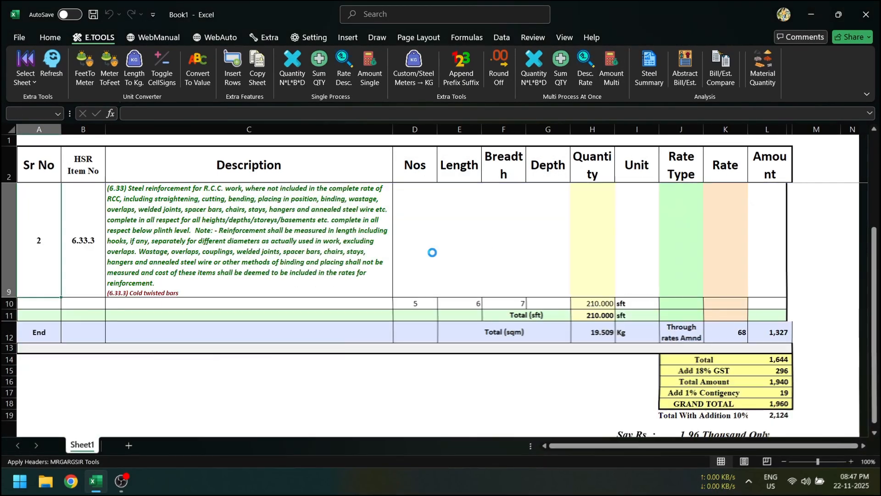
{"action": "scroll", "coordinate": [762, 252], "scroll_direction": "down", "scroll_amount": 3}
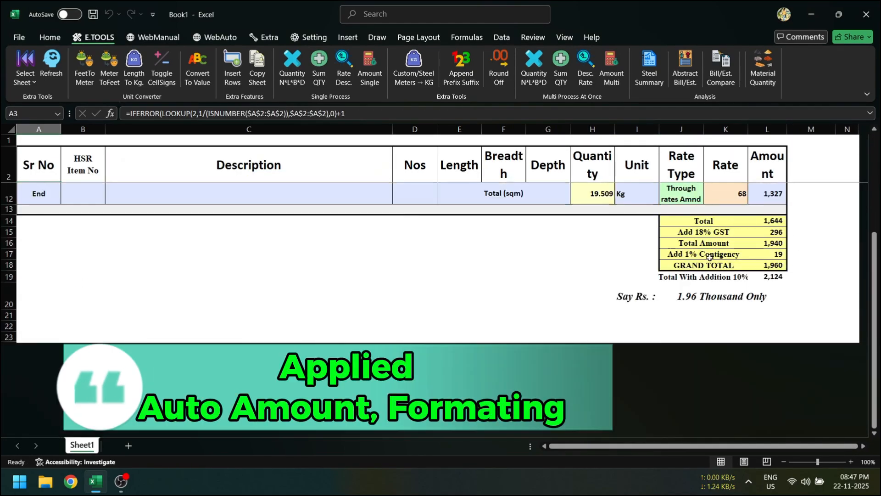
{"action": "left_click", "coordinate": [685, 298]}
{"action": "left_click", "coordinate": [711, 315]}
{"action": "scroll", "coordinate": [535, 252], "scroll_direction": "up", "scroll_amount": 3}
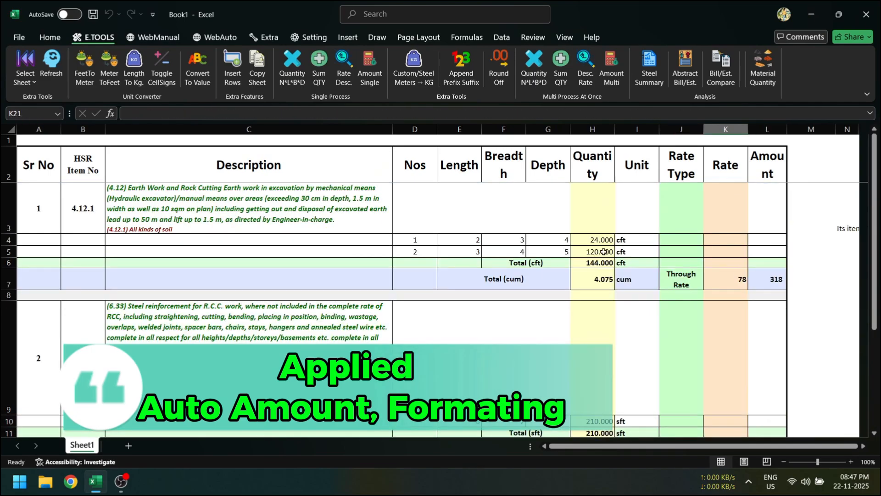
{"action": "scroll", "coordinate": [561, 278], "scroll_direction": "down", "scroll_amount": 1}
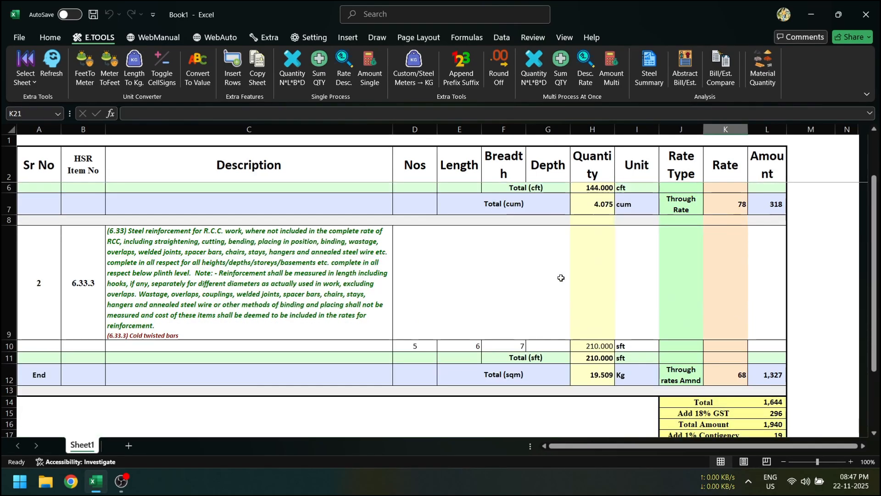
Try Through Rate and Material Rate as the rate type for item 6.33.3 in J12
{"action": "left_click", "coordinate": [684, 367]}
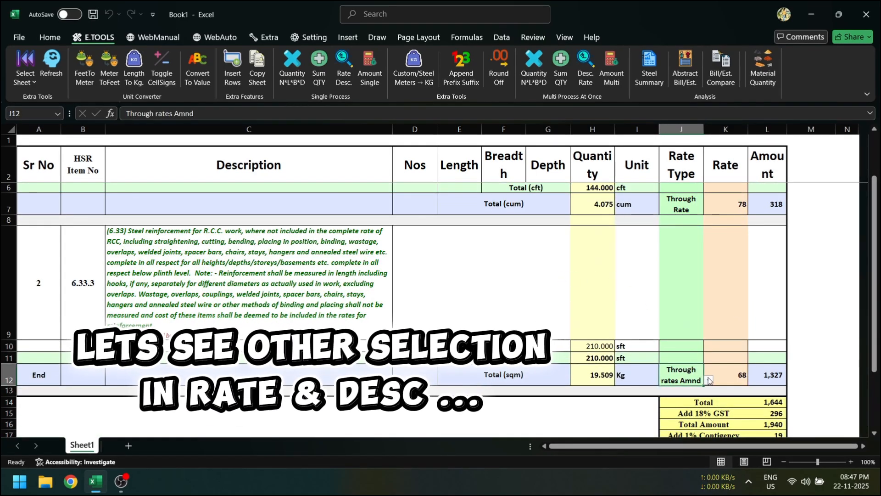
{"action": "left_click", "coordinate": [709, 380]}
{"action": "left_click", "coordinate": [684, 399]}
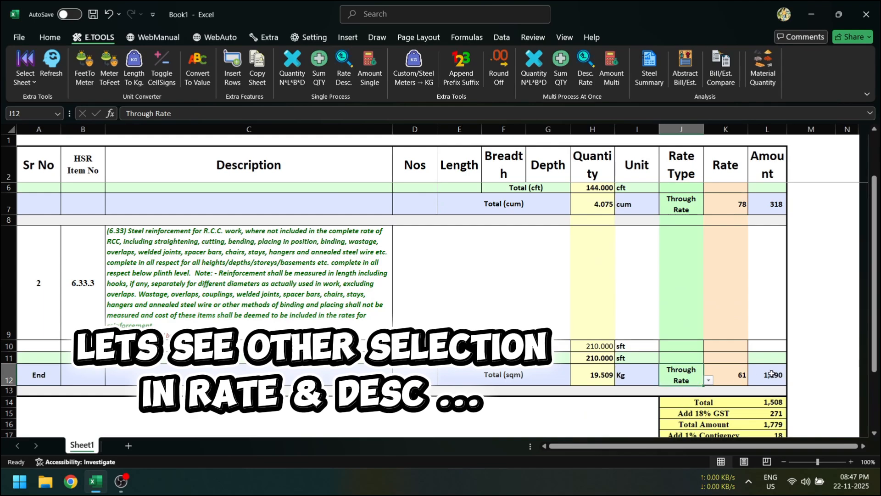
{"action": "left_click", "coordinate": [709, 380]}
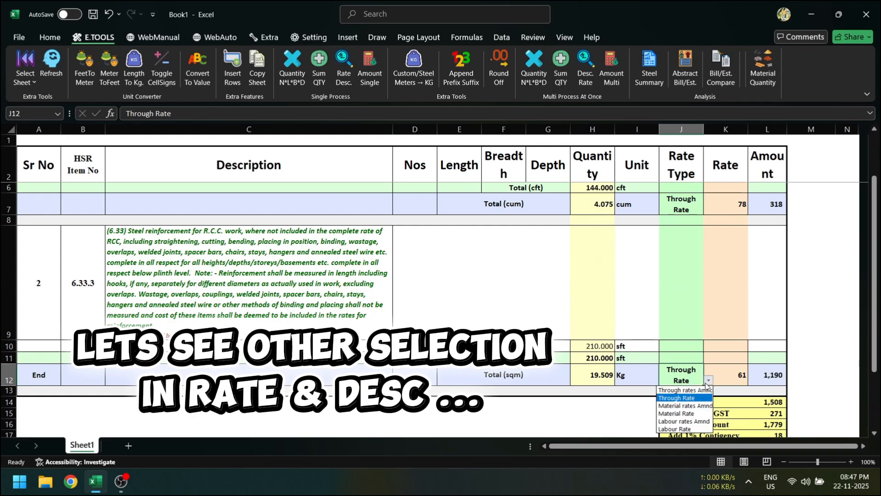
{"action": "left_click", "coordinate": [684, 408]}
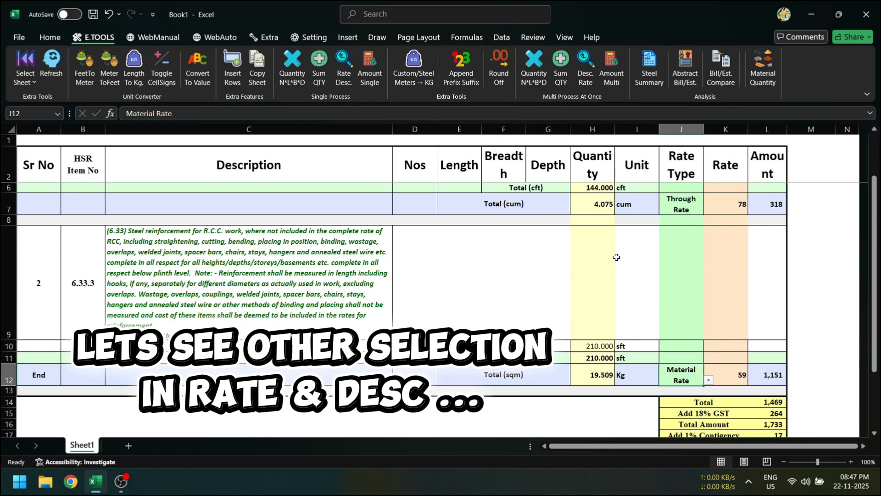
{"action": "left_click", "coordinate": [651, 259]}
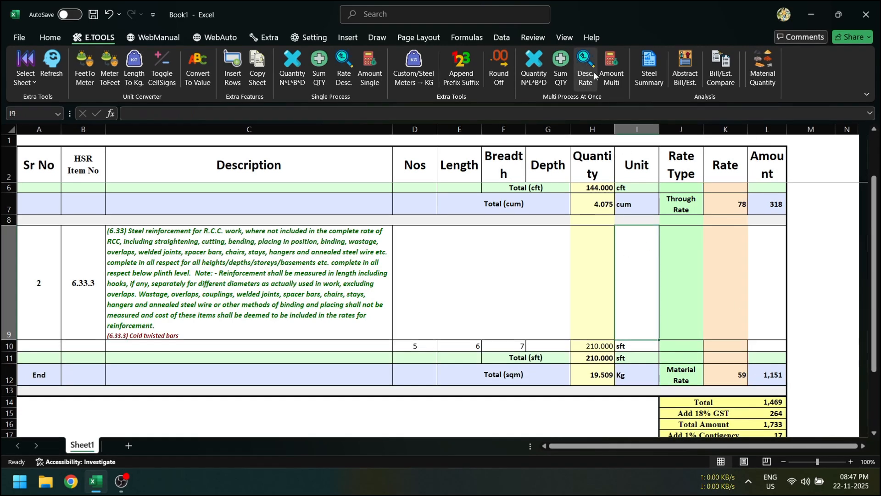
Refill all descriptions and rates with multi-process Desc. Rate using Labour Rate priority
{"action": "left_click", "coordinate": [589, 68]}
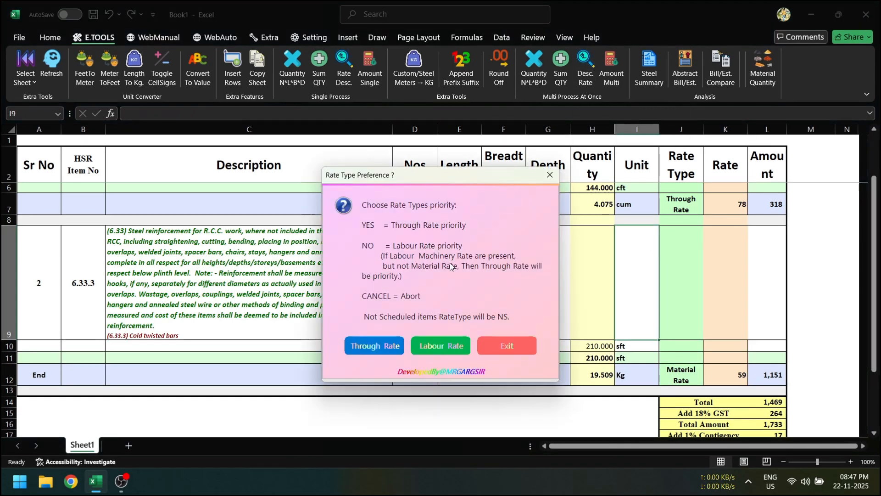
{"action": "left_click", "coordinate": [448, 347]}
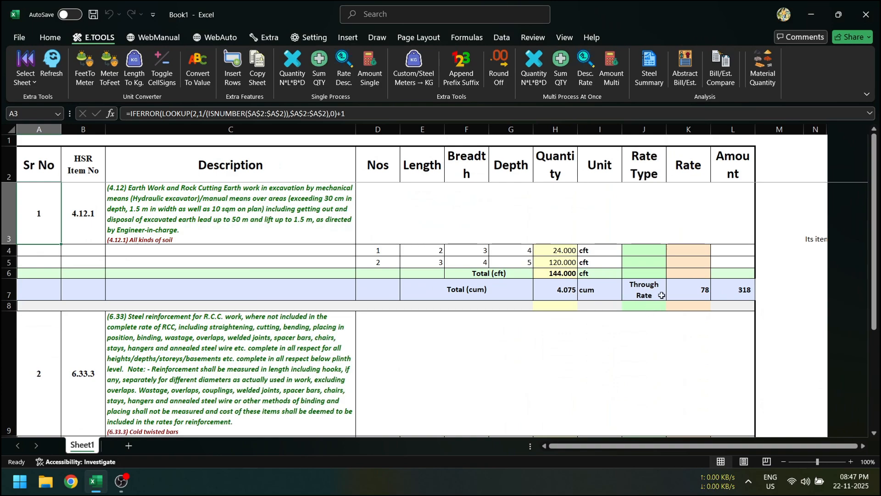
{"action": "scroll", "coordinate": [662, 295], "scroll_direction": "down", "scroll_amount": 2}
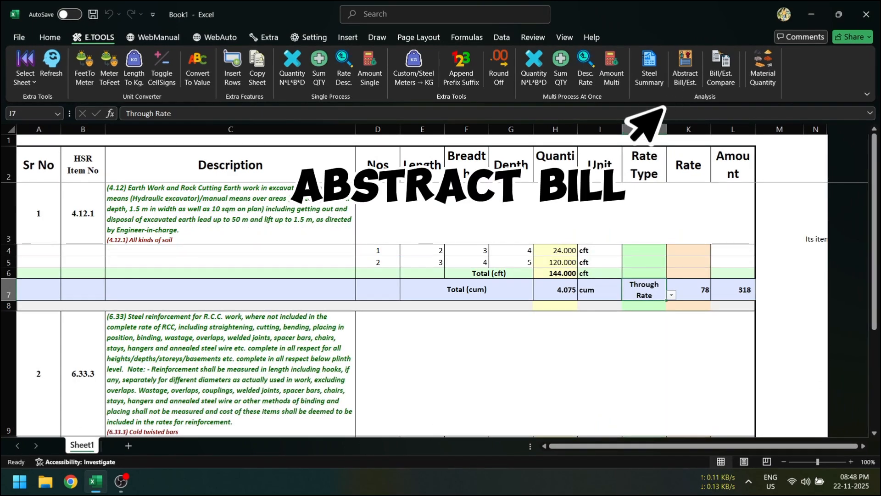
Generate the abstract bill from the estimate and postpone the add-in update announcement
{"action": "left_click", "coordinate": [683, 86]}
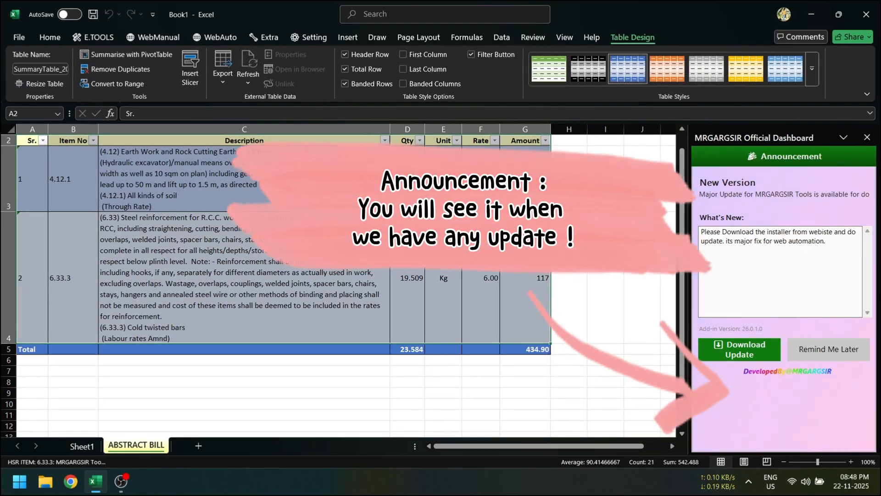
{"action": "left_click", "coordinate": [829, 349]}
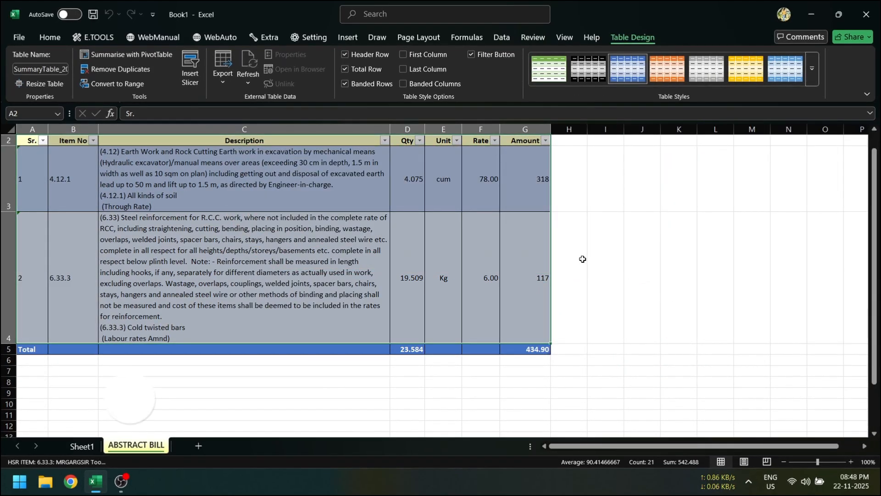
{"action": "left_click", "coordinate": [582, 259]}
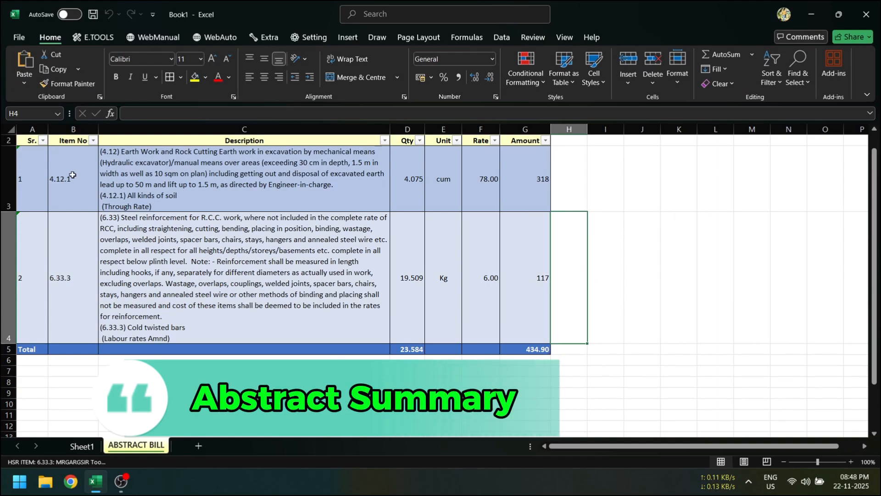
Examine the description, quantity, unit, rate and amount formula of items 4.12.1 and 6.33.3 in the abstract bill
{"action": "left_click", "coordinate": [162, 178]}
{"action": "left_click", "coordinate": [416, 177]}
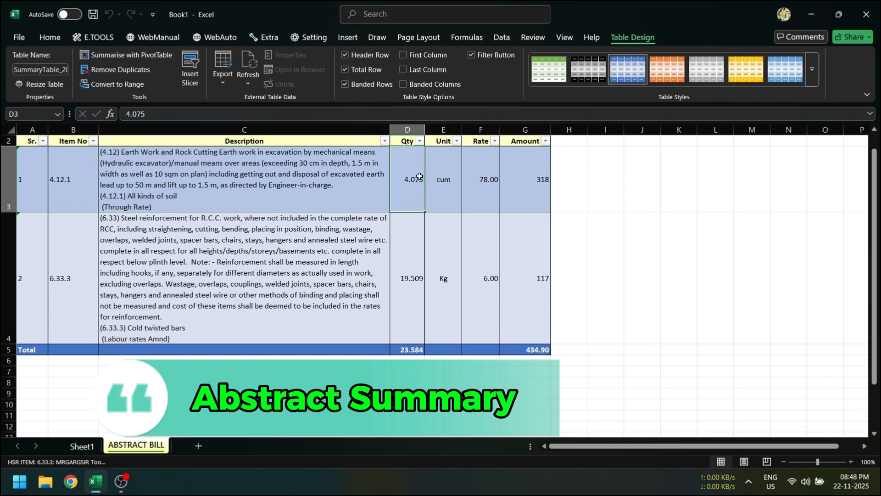
{"action": "left_click", "coordinate": [442, 180]}
{"action": "left_click", "coordinate": [480, 180]}
{"action": "left_click", "coordinate": [526, 187]}
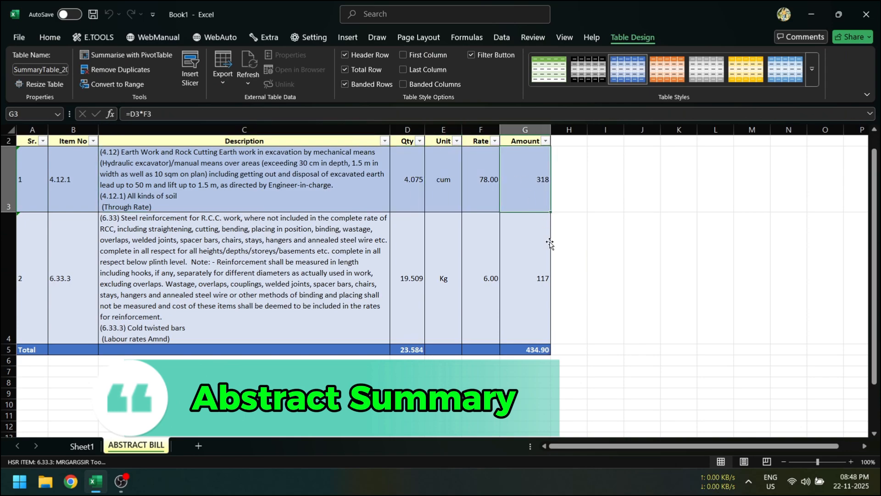
{"action": "left_click", "coordinate": [406, 287]}
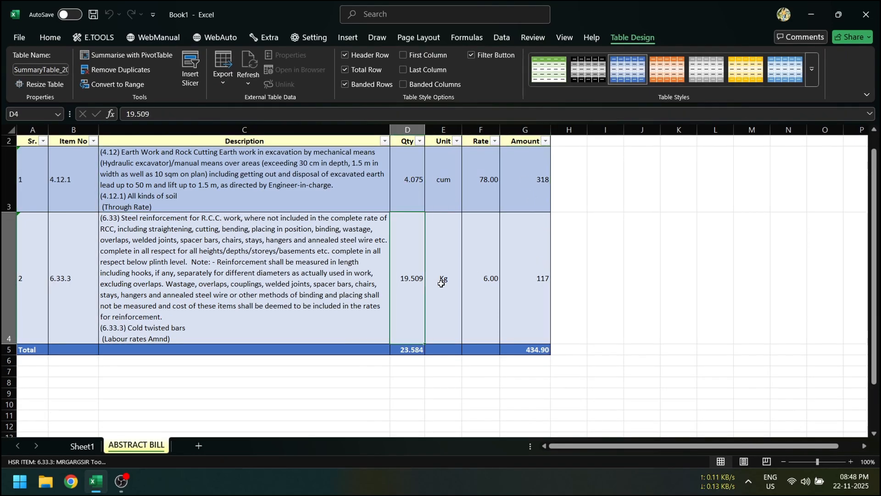
{"action": "left_click", "coordinate": [443, 277]}
{"action": "left_click", "coordinate": [488, 284]}
{"action": "left_click", "coordinate": [544, 324]}
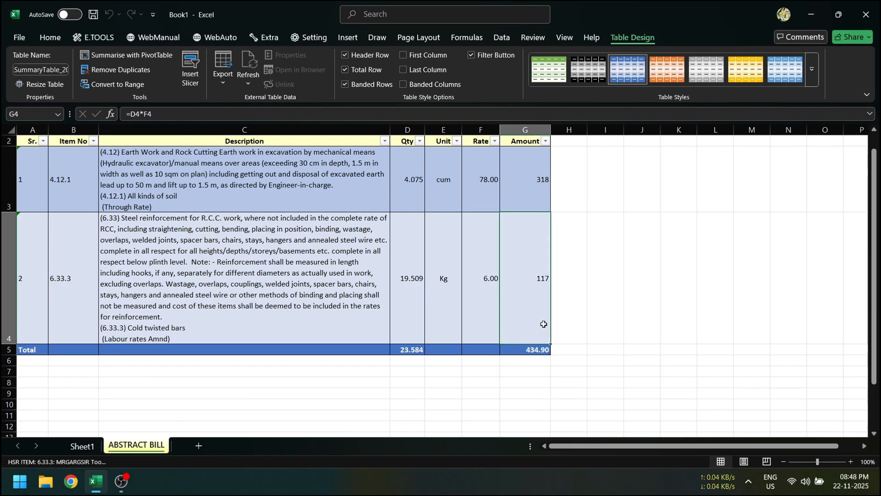
{"action": "left_click", "coordinate": [480, 373]}
Generate the Bill/Est. Compare summary from Sheet1 and check its portal data and differences tables
{"action": "left_click", "coordinate": [96, 446]}
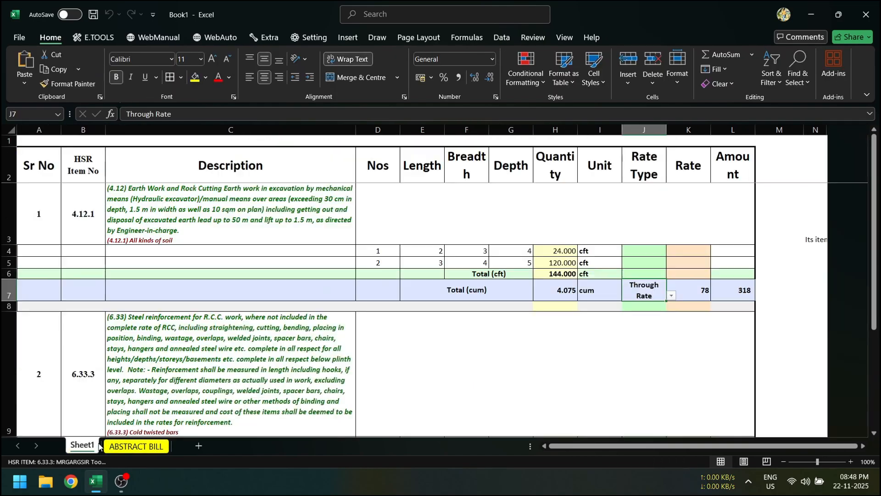
{"action": "left_click", "coordinate": [619, 322]}
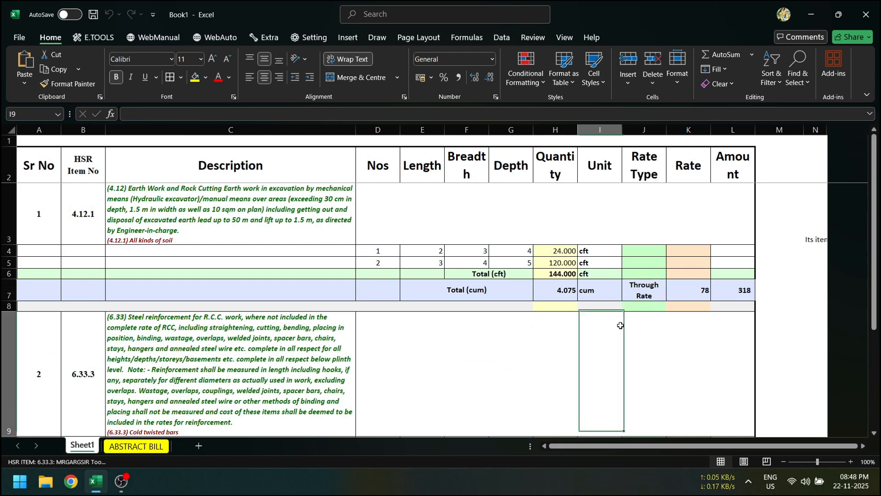
{"action": "left_click", "coordinate": [93, 38]}
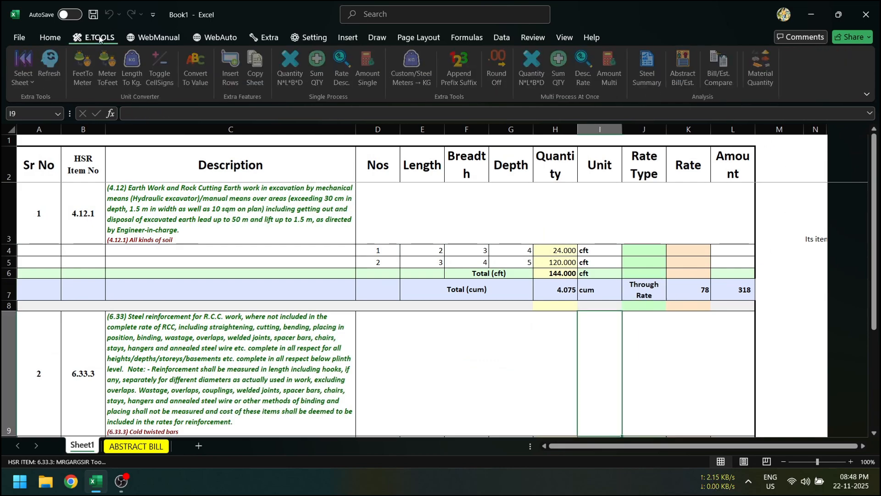
{"action": "left_click", "coordinate": [721, 74]}
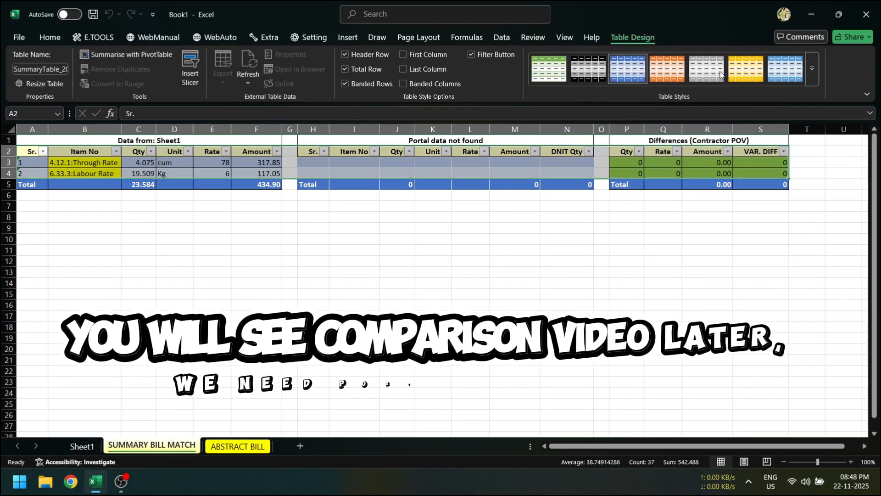
{"action": "left_click", "coordinate": [419, 236]}
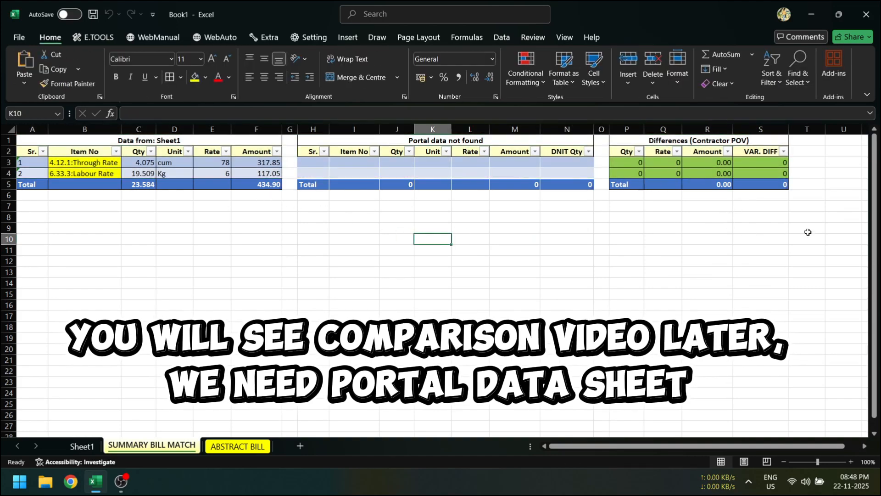
{"action": "left_click_drag", "start_coordinate": [808, 232], "coordinate": [661, 138]}
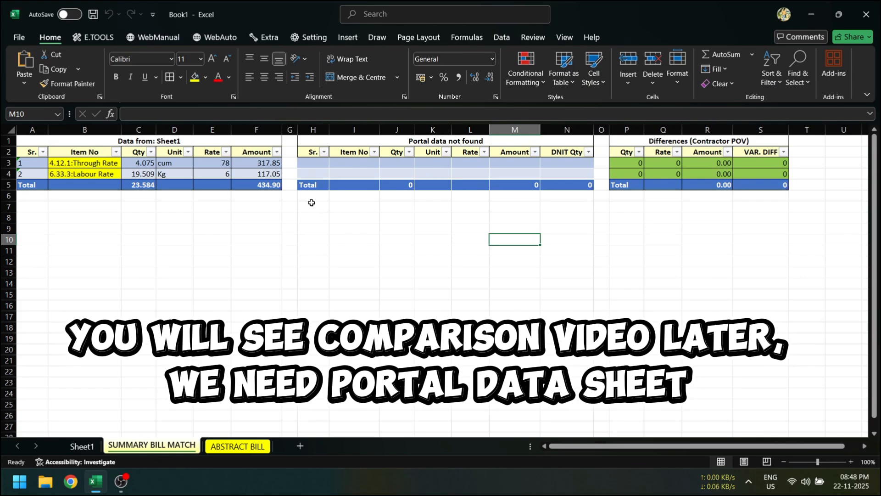
{"action": "left_click_drag", "start_coordinate": [312, 202], "coordinate": [561, 229]}
{"action": "left_click", "coordinate": [363, 216]}
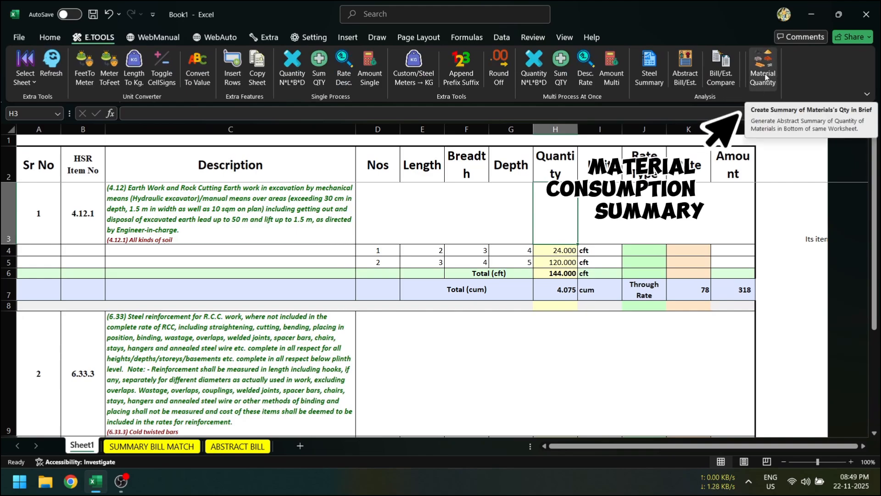
Create the material quantity summary below the bill on Sheet1, continuing with consumption creation only instead of running all tasks
{"action": "left_click", "coordinate": [763, 76]}
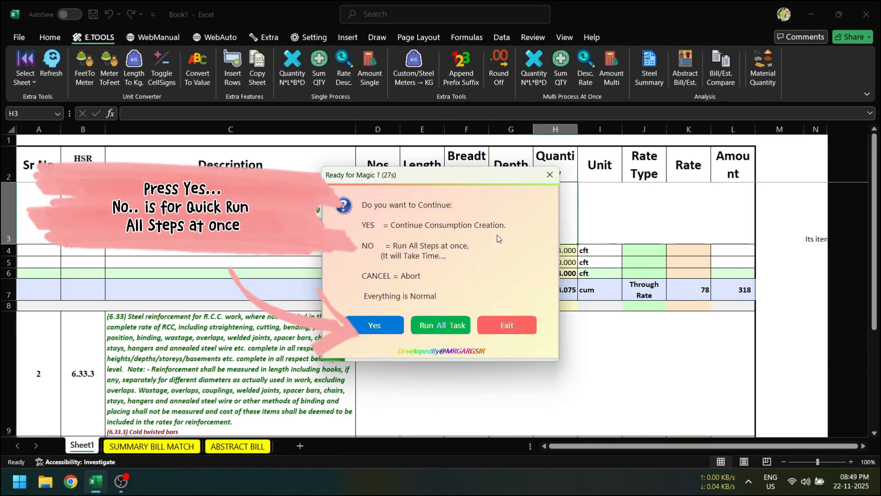
{"action": "left_click", "coordinate": [381, 324]}
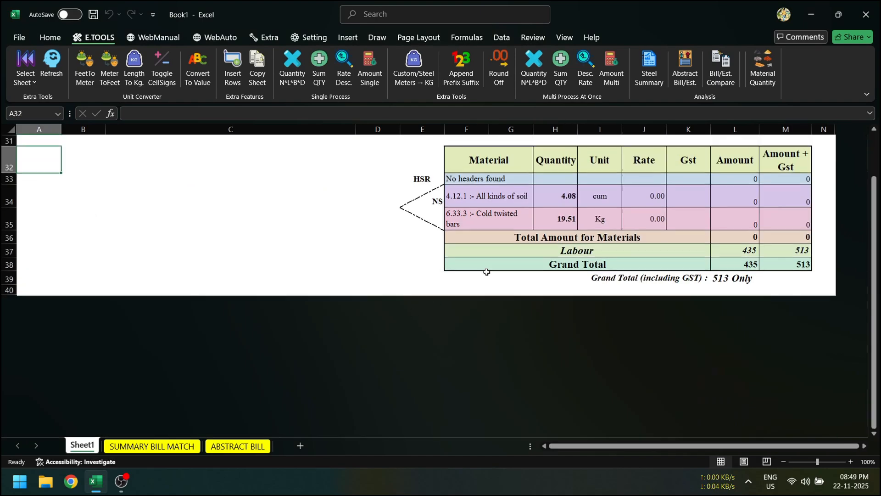
{"action": "scroll", "coordinate": [488, 271], "scroll_direction": "up", "scroll_amount": 8}
{"action": "scroll", "coordinate": [488, 272], "scroll_direction": "down", "scroll_amount": 4}
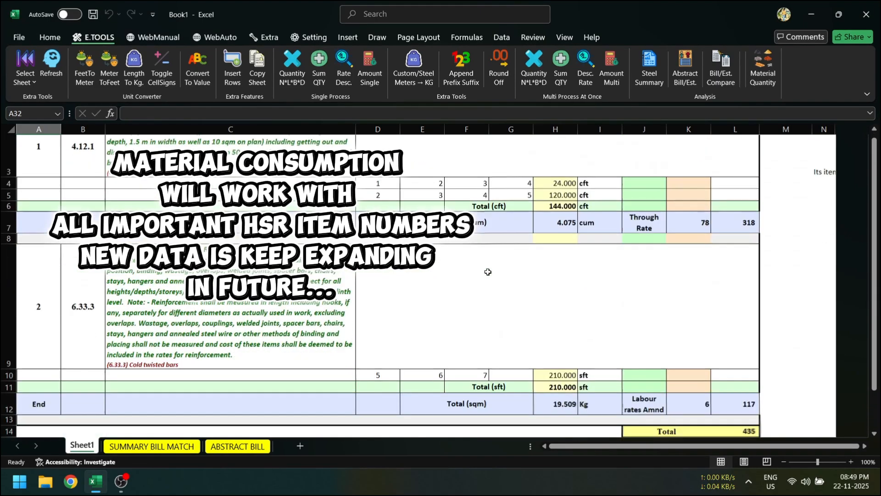
{"action": "scroll", "coordinate": [488, 272], "scroll_direction": "down", "scroll_amount": 2}
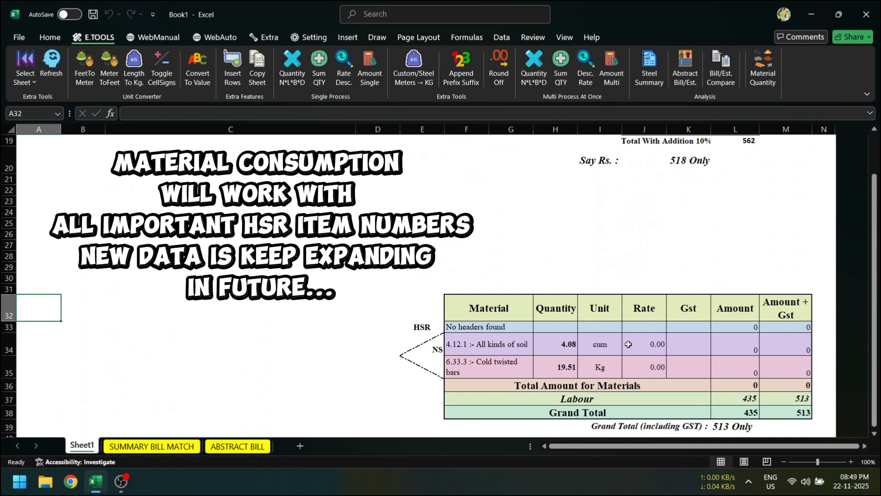
Examine the material summary's HSR and NS rows and grand total, and compare them with the bill items above
{"action": "scroll", "coordinate": [714, 373], "scroll_direction": "down", "scroll_amount": 2}
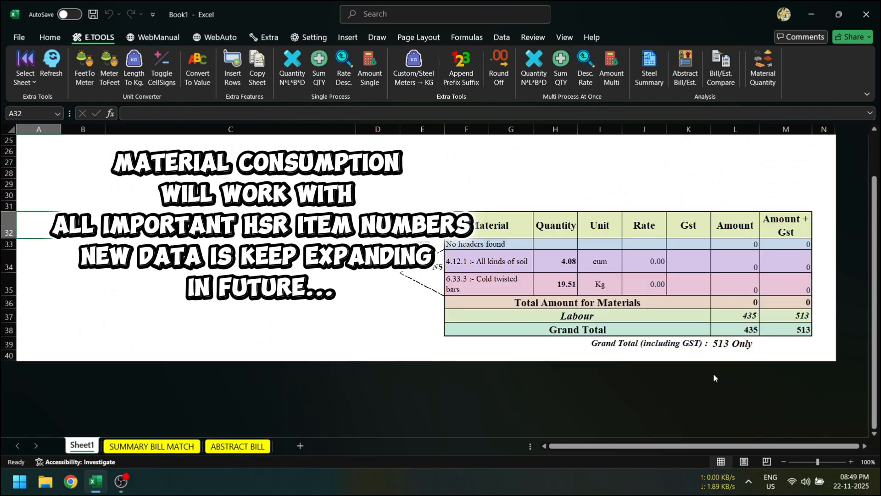
{"action": "scroll", "coordinate": [714, 373], "scroll_direction": "up", "scroll_amount": 1}
{"action": "left_click", "coordinate": [428, 308]}
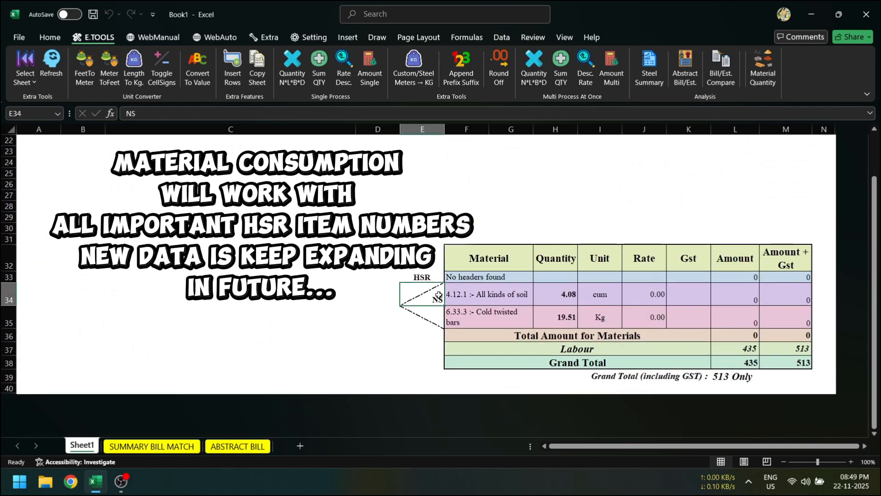
{"action": "scroll", "coordinate": [426, 299], "scroll_direction": "up", "scroll_amount": 2}
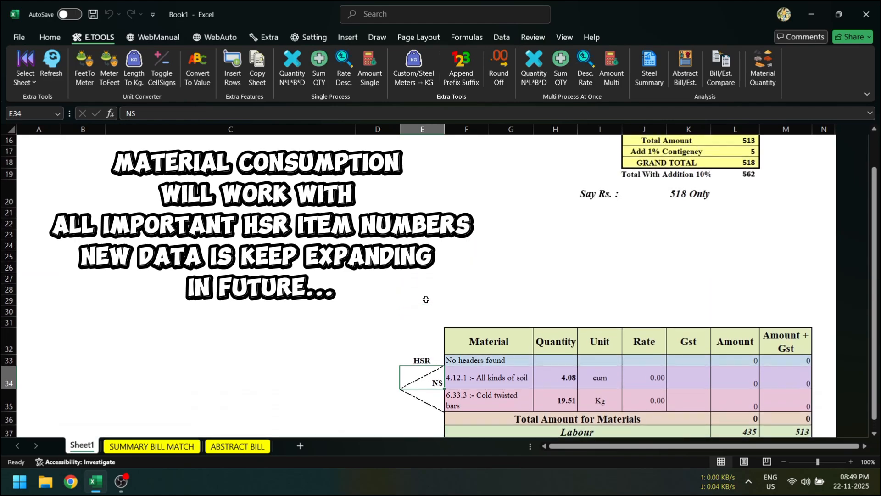
{"action": "scroll", "coordinate": [426, 299], "scroll_direction": "up", "scroll_amount": 1}
{"action": "scroll", "coordinate": [426, 299], "scroll_direction": "down", "scroll_amount": 1}
{"action": "scroll", "coordinate": [426, 300], "scroll_direction": "up", "scroll_amount": 5}
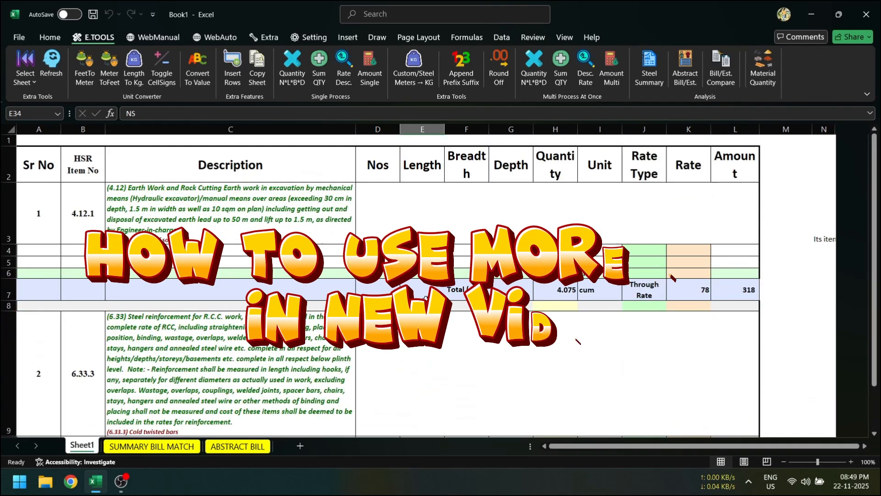
{"action": "left_click", "coordinate": [377, 250]}
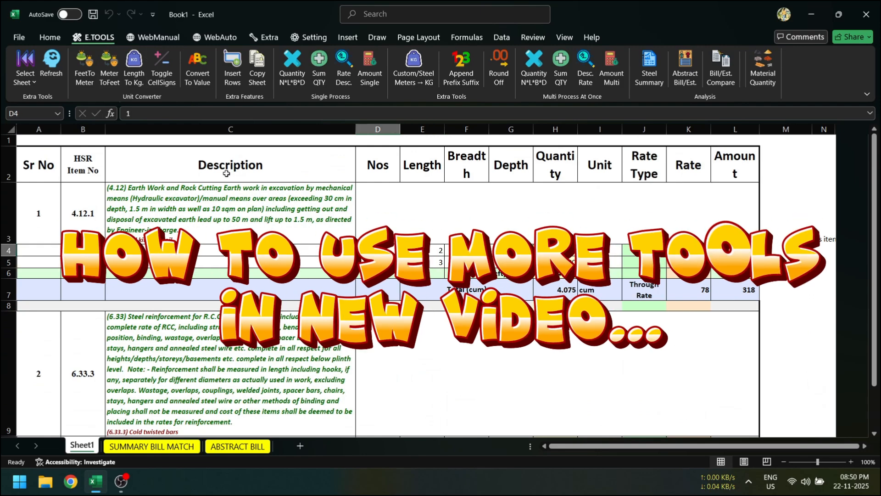